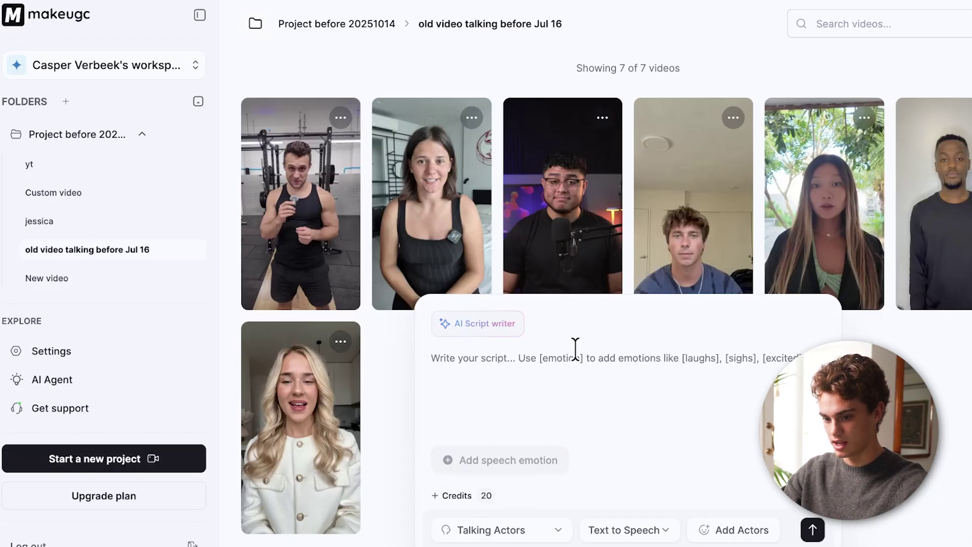
Open the yt folder and switch the video type to Sora 2
{"action": "left_click", "coordinate": [117, 173]}
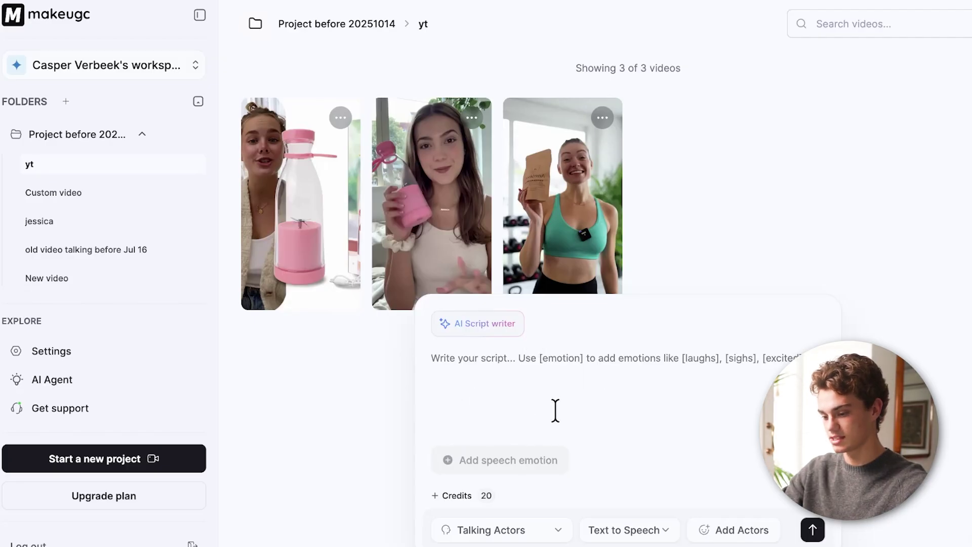
{"action": "left_click", "coordinate": [488, 532]}
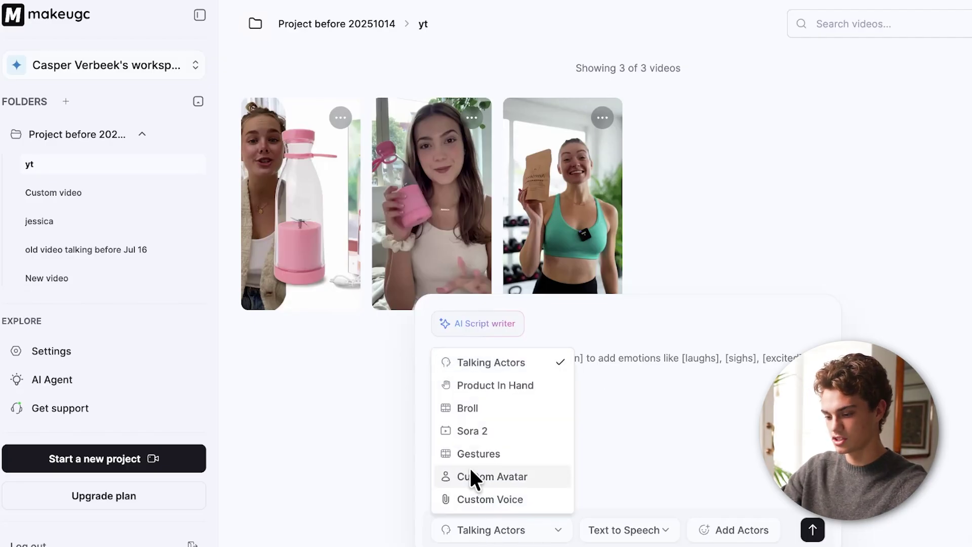
{"action": "left_click", "coordinate": [473, 431]}
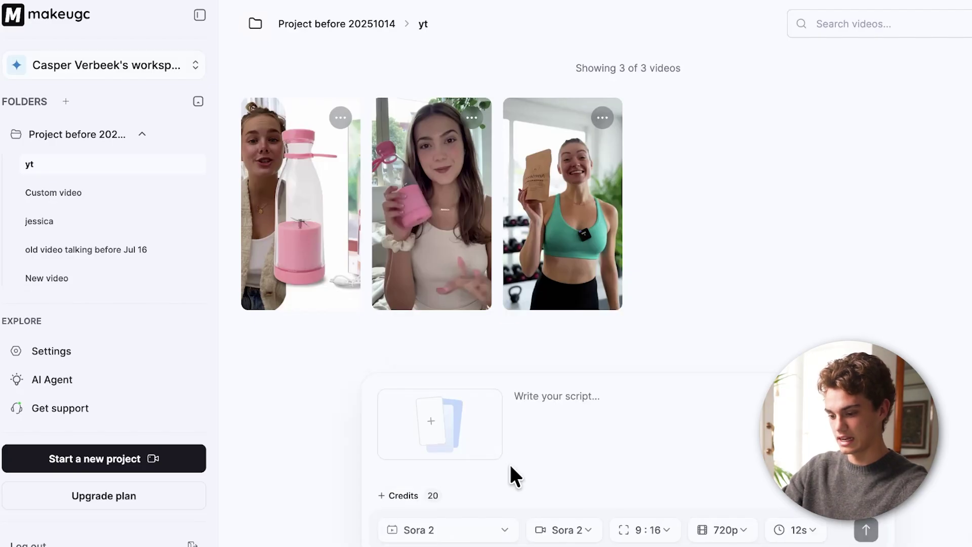
Set the model to Sora 2 Pro, keep the 9:16 aspect ratio, and choose 1080p
{"action": "left_click", "coordinate": [563, 529]}
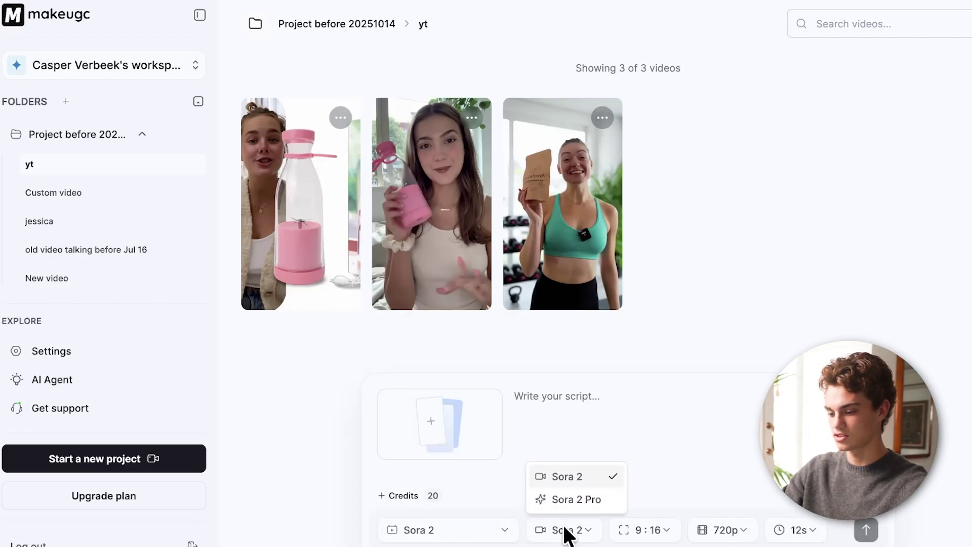
{"action": "left_click", "coordinate": [565, 499]}
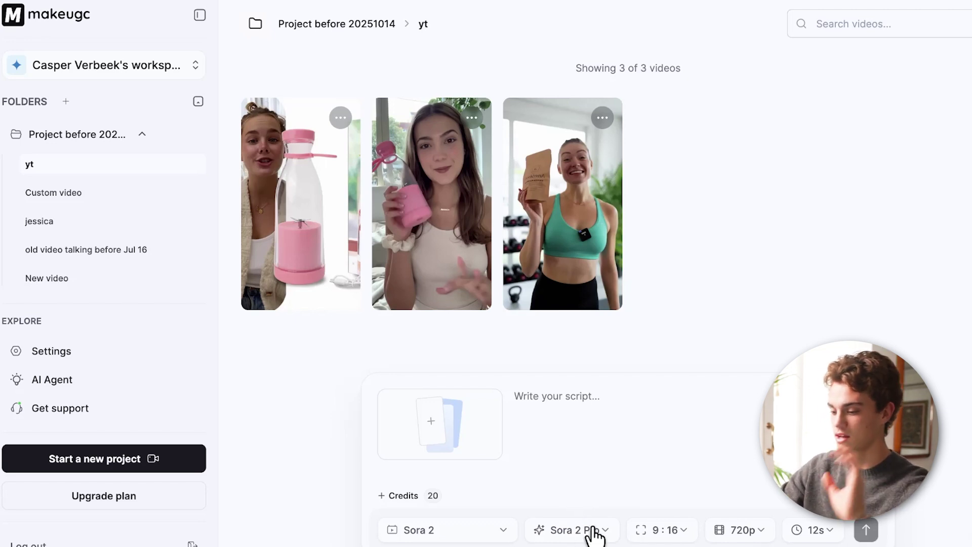
{"action": "left_click", "coordinate": [672, 541]}
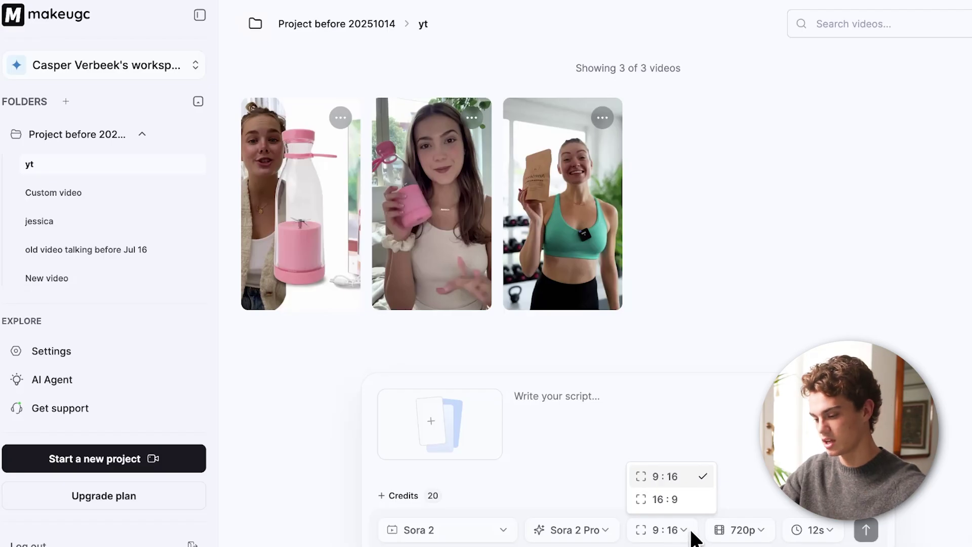
{"action": "left_click", "coordinate": [731, 538]}
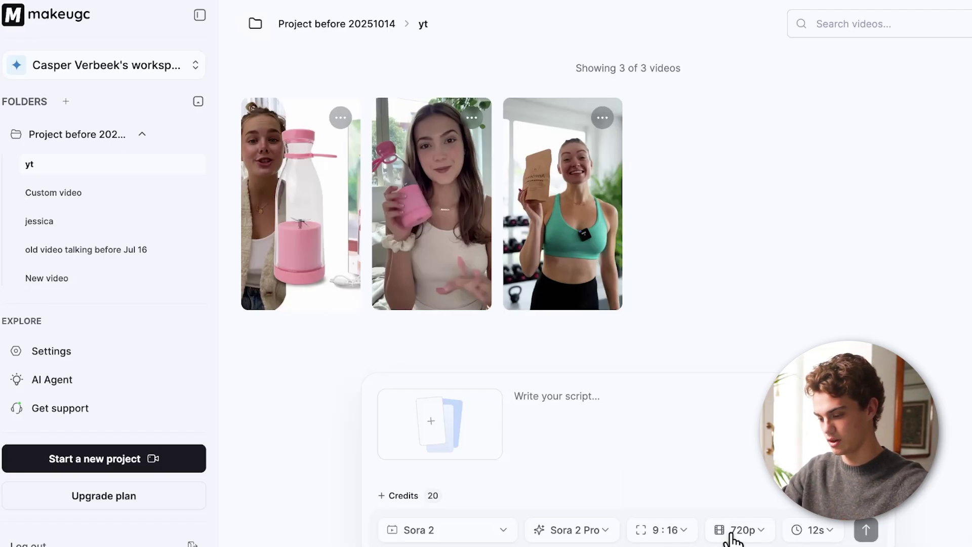
{"action": "left_click", "coordinate": [732, 538]}
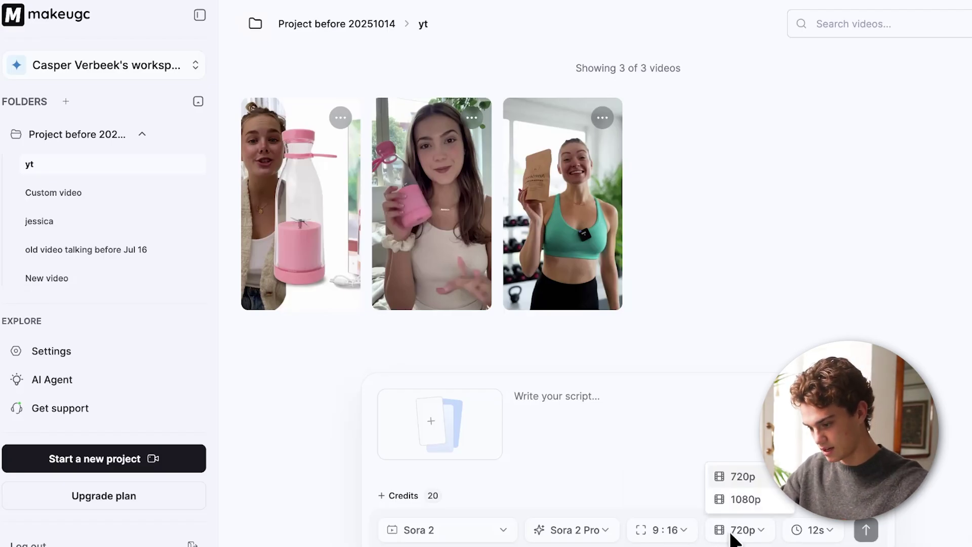
{"action": "left_click", "coordinate": [736, 501]}
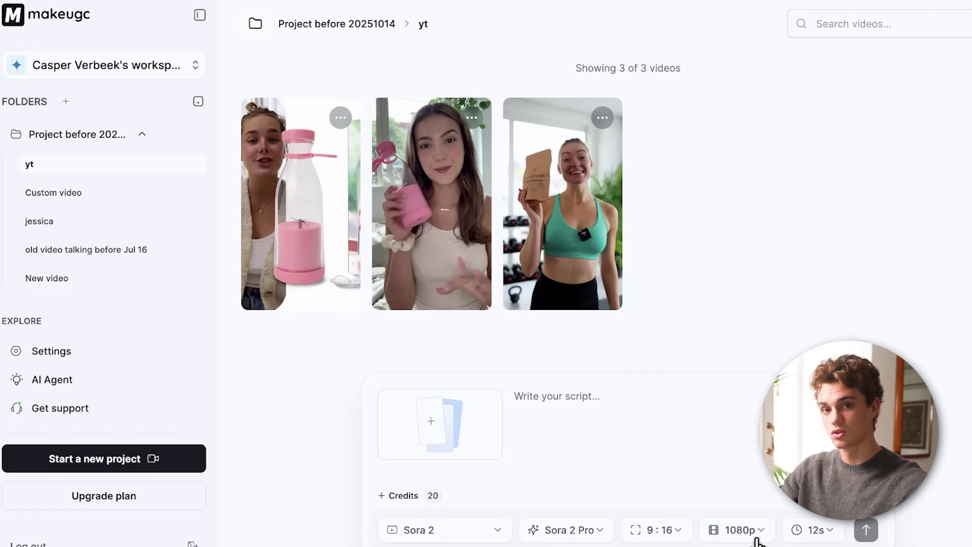
{"action": "left_click", "coordinate": [826, 528]}
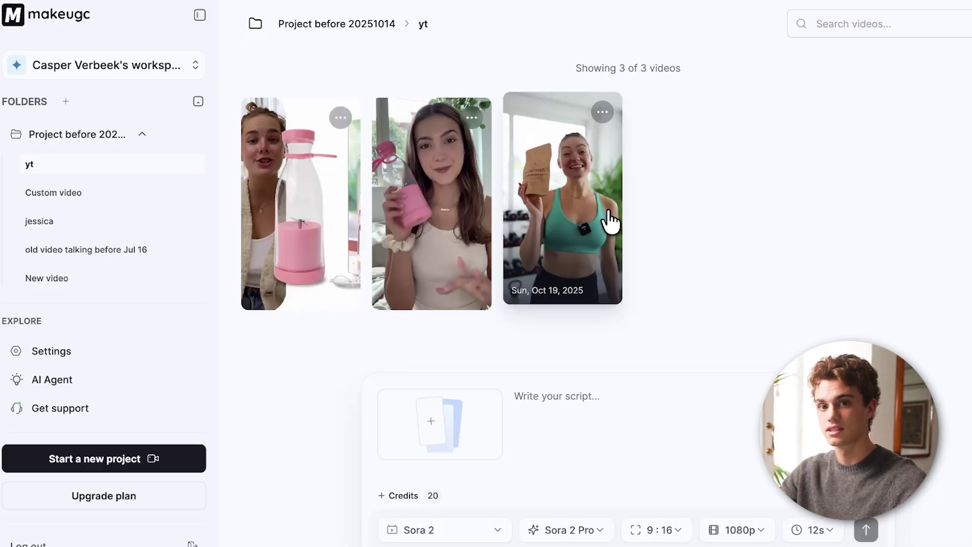
Upload 8195.webp from the sana folder as the serum product image and save it
{"action": "left_click", "coordinate": [448, 436]}
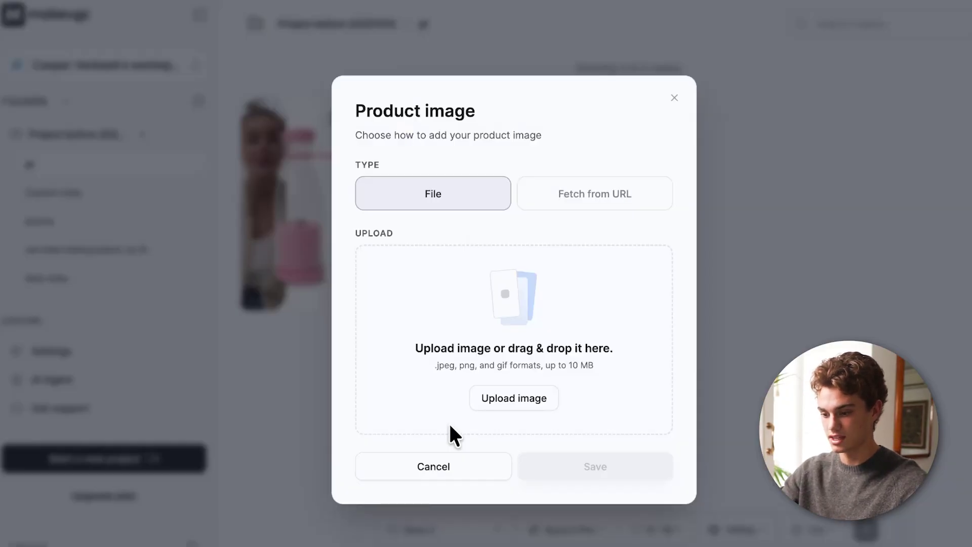
{"action": "left_click", "coordinate": [541, 416]}
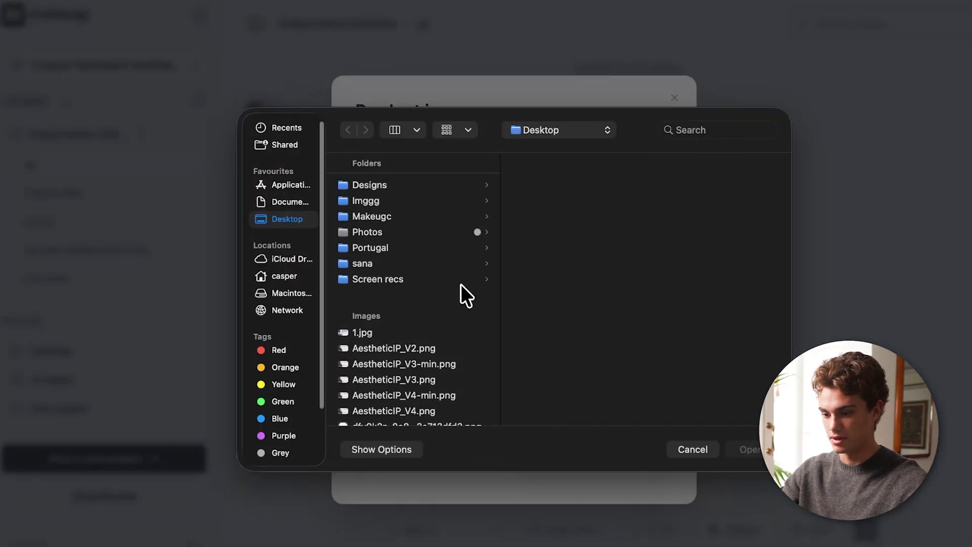
{"action": "left_click", "coordinate": [419, 262]}
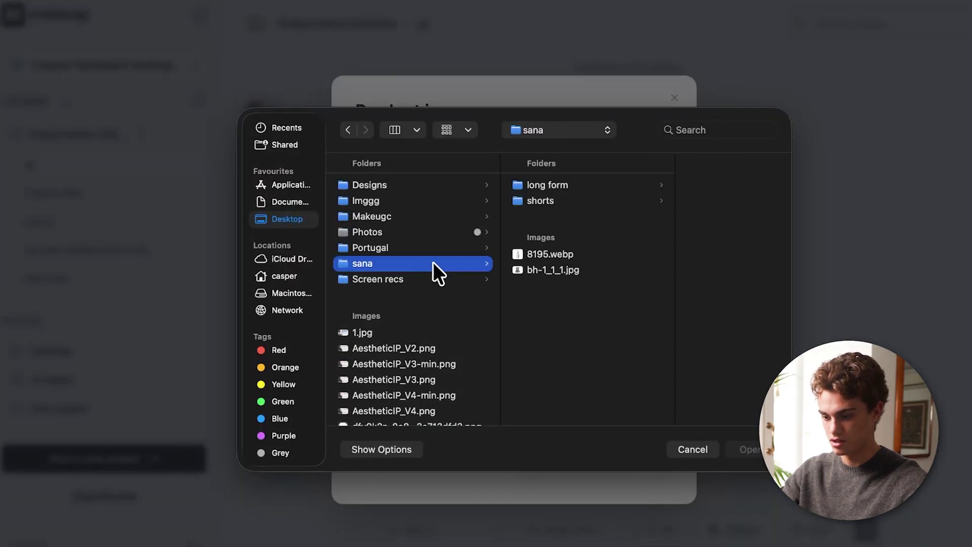
{"action": "left_click", "coordinate": [540, 251]}
{"action": "double_click", "coordinate": [540, 251]}
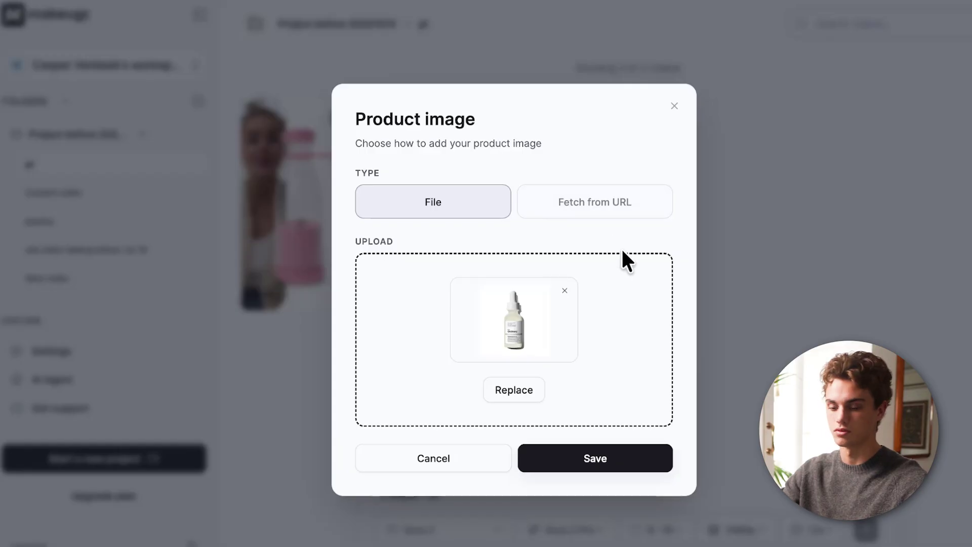
{"action": "left_click", "coordinate": [622, 459]}
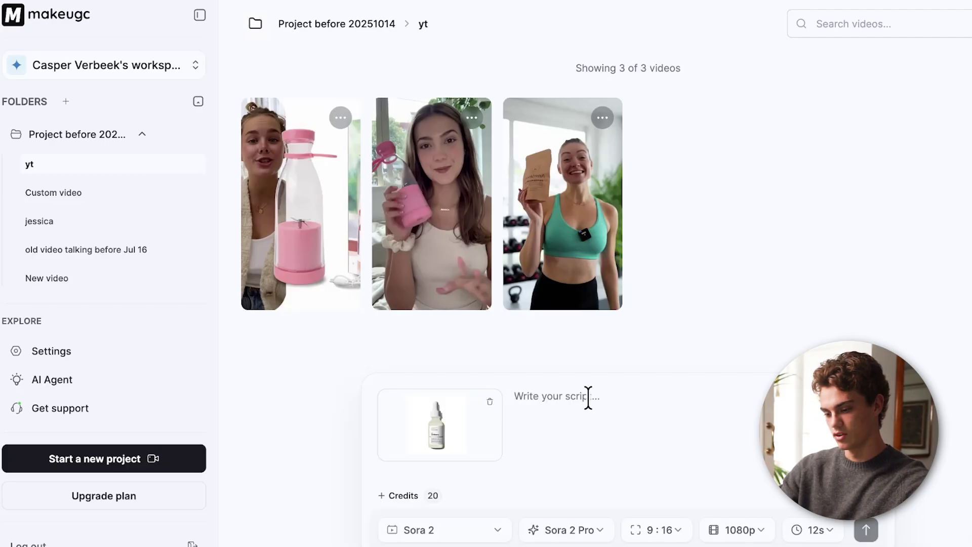
Prompt a Gen Z woman's get-ready-with-me-to-school video, 'relatable and fun', and generate it
{"action": "left_click", "coordinate": [544, 400]}
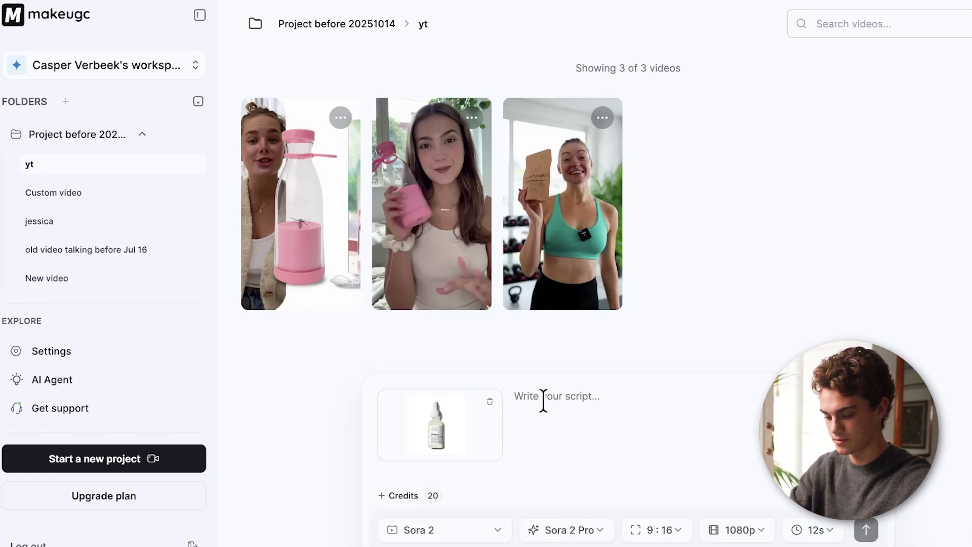
{"action": "type", "text": "a young gen z women who is doing a get "}
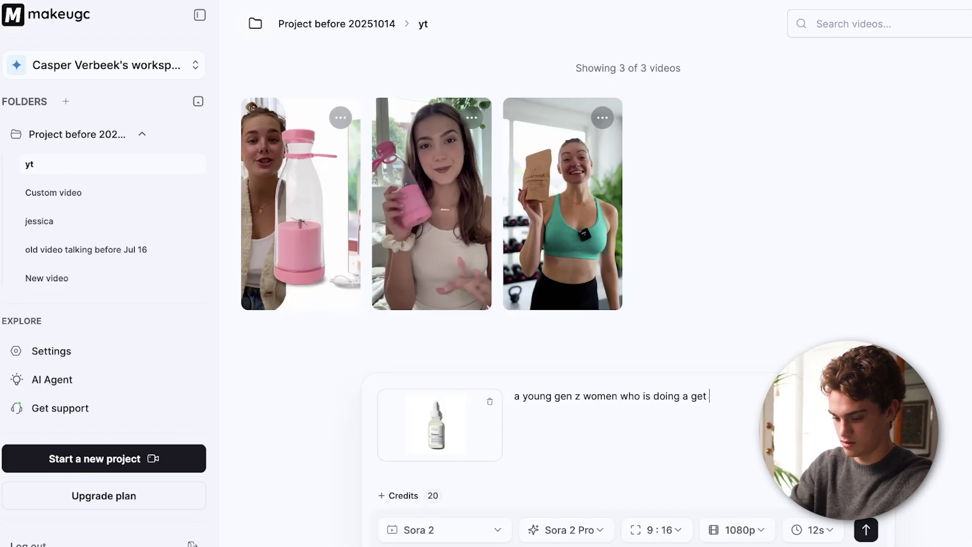
{"action": "type", "text": "ready with"}
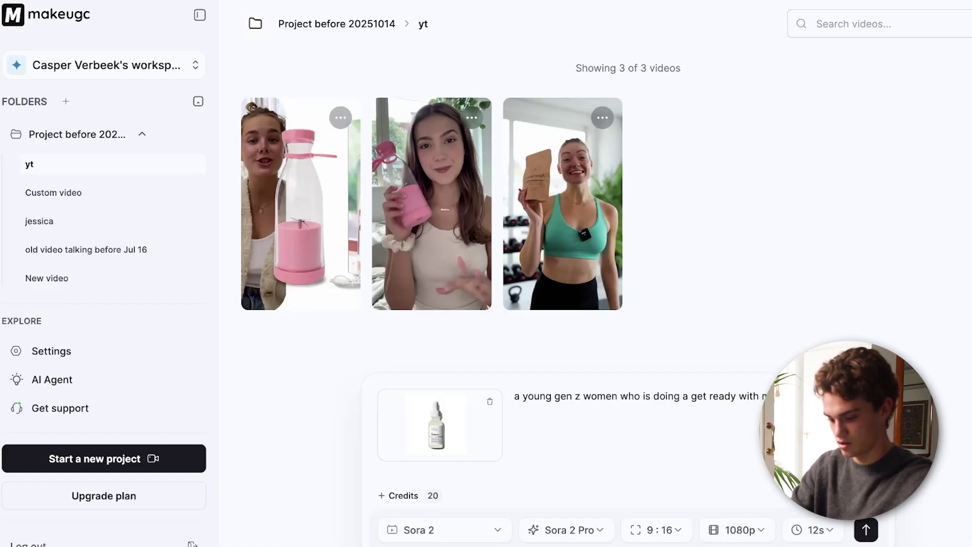
{"action": "type", "text": "to school"}
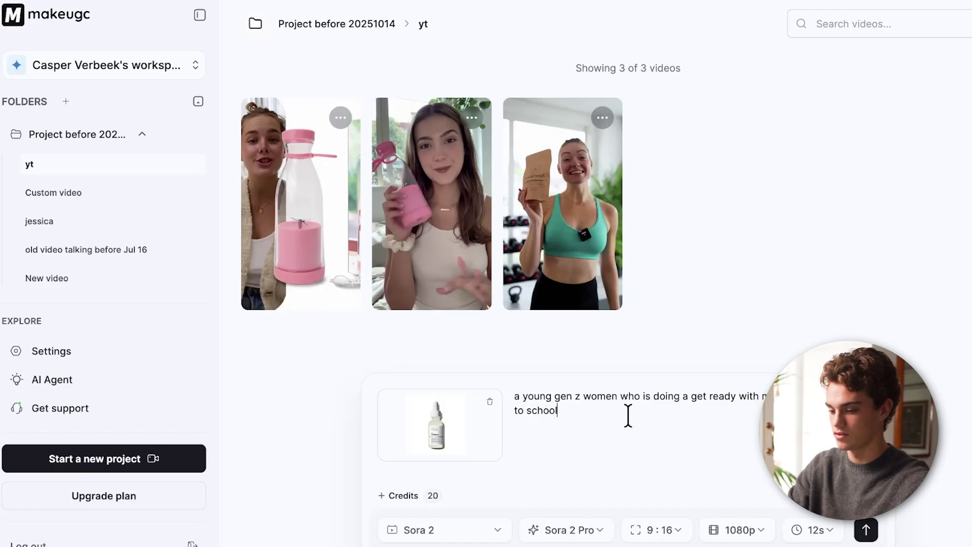
{"action": "type", "text": ", make it relatable and fun."}
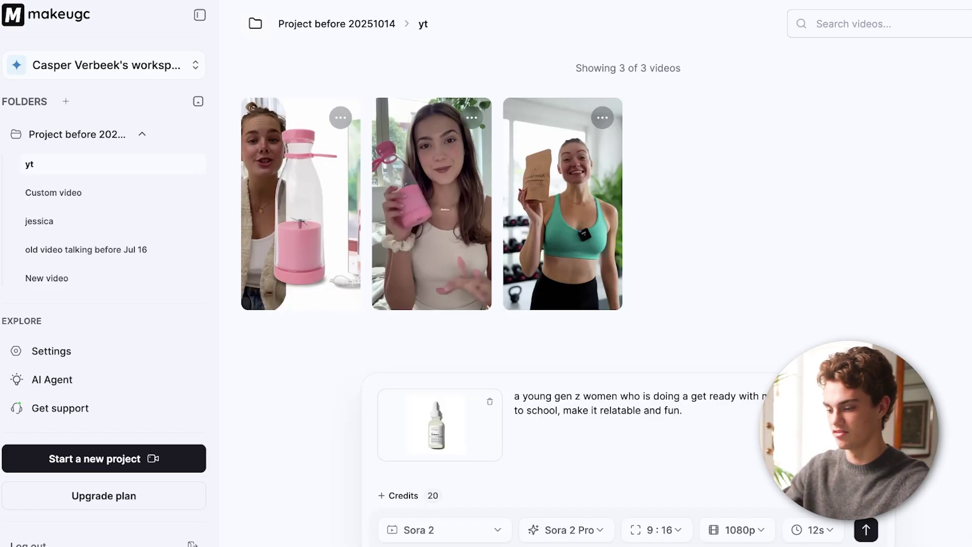
{"action": "left_click", "coordinate": [871, 534]}
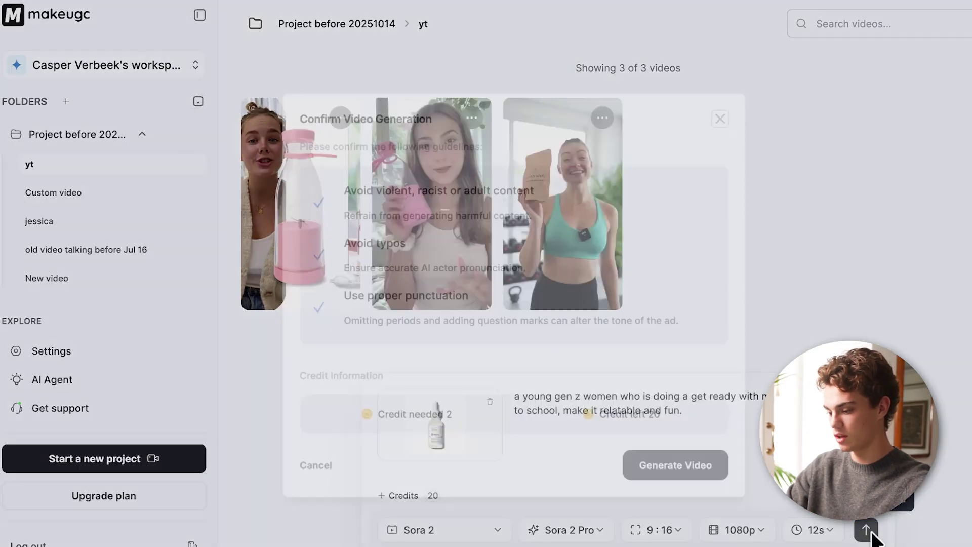
{"action": "left_click", "coordinate": [709, 476]}
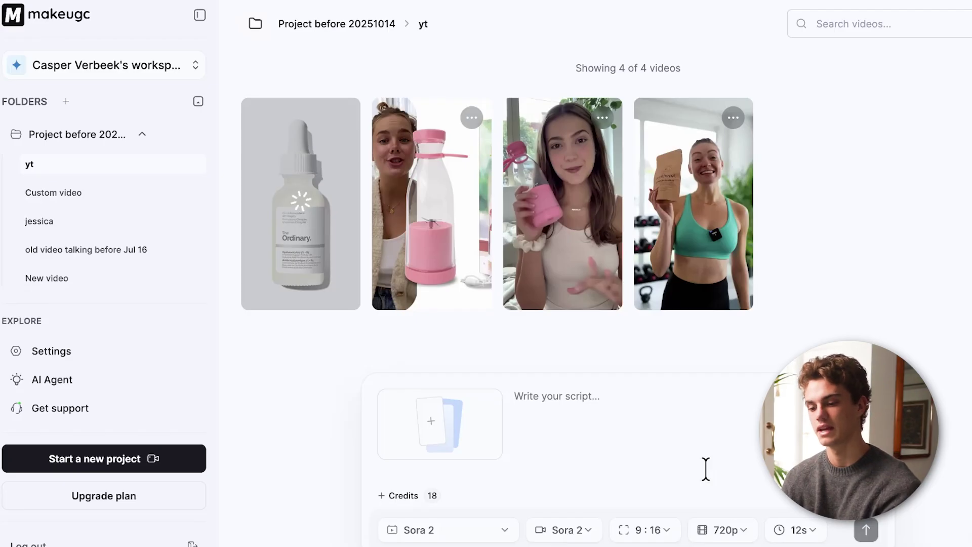
Start a new Sora 2 Pro prompt, then switch to the binocular holder image results
{"action": "left_click", "coordinate": [618, 410]}
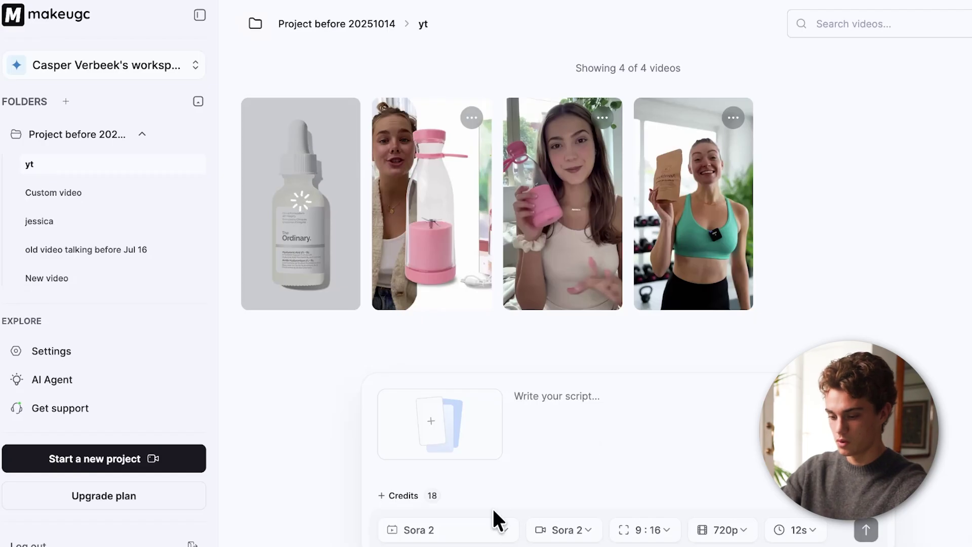
{"action": "left_click", "coordinate": [548, 526]}
{"action": "left_click", "coordinate": [557, 499]}
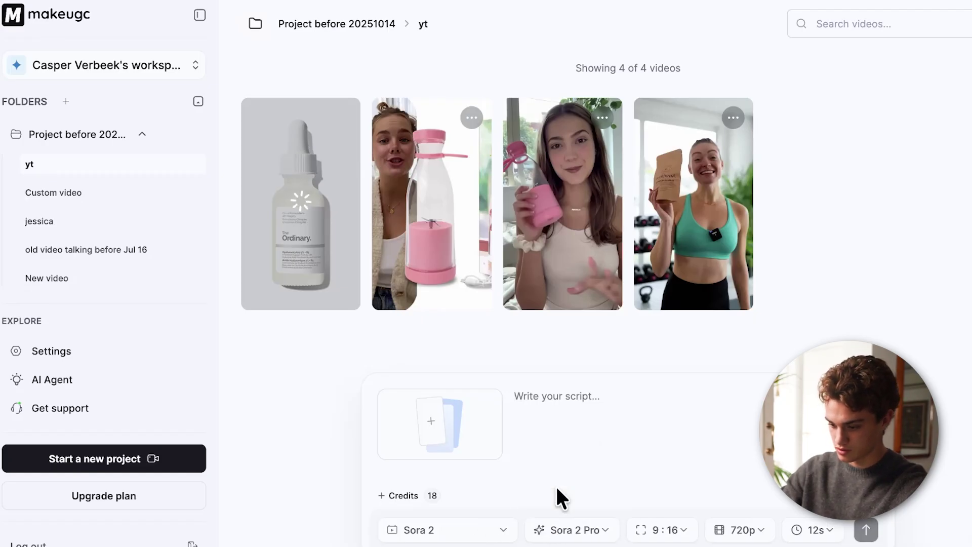
{"action": "left_click", "coordinate": [740, 534]}
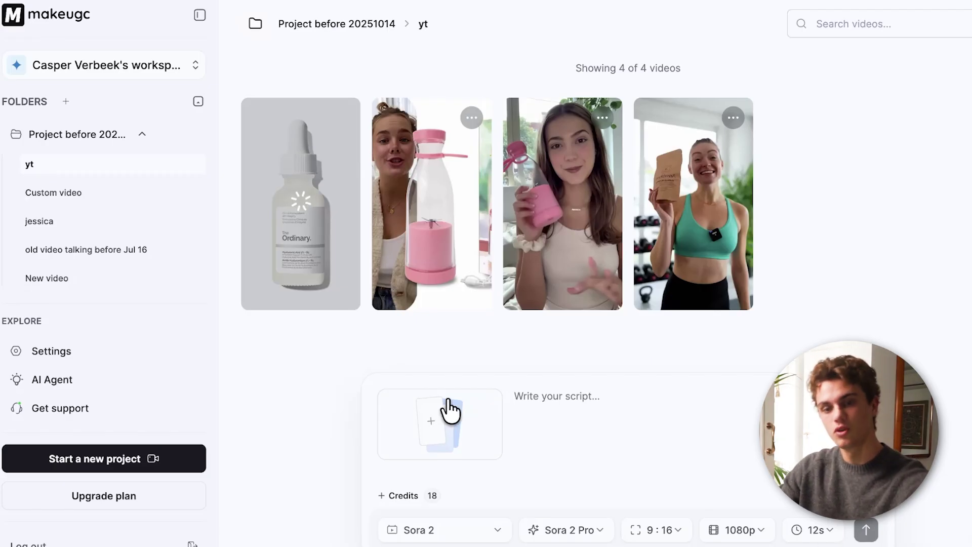
{"action": "key", "text": "ctrl+Right"}
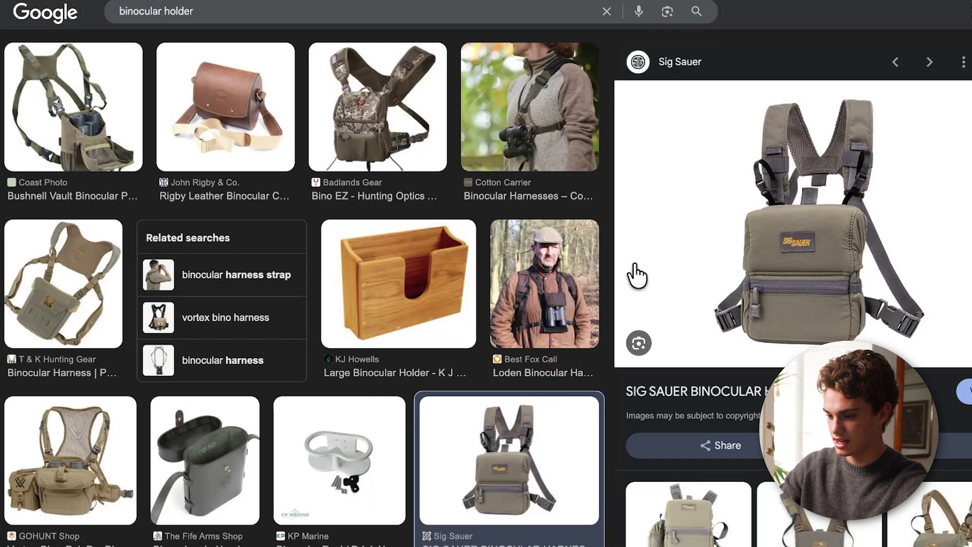
Preview the Loden, Cotton Carrier, pouch, Rick Young and Bushnell binocular harness photos
{"action": "left_click", "coordinate": [566, 314]}
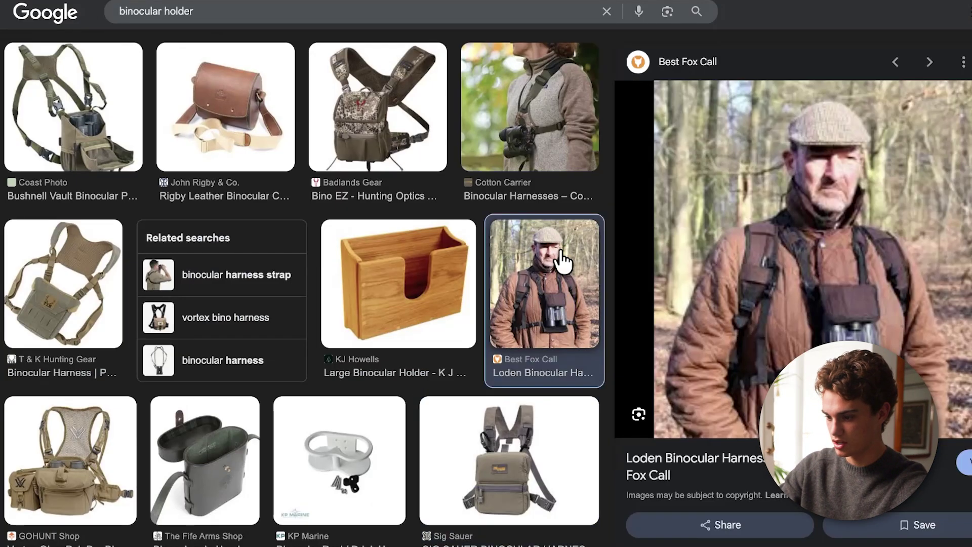
{"action": "left_click", "coordinate": [540, 120]}
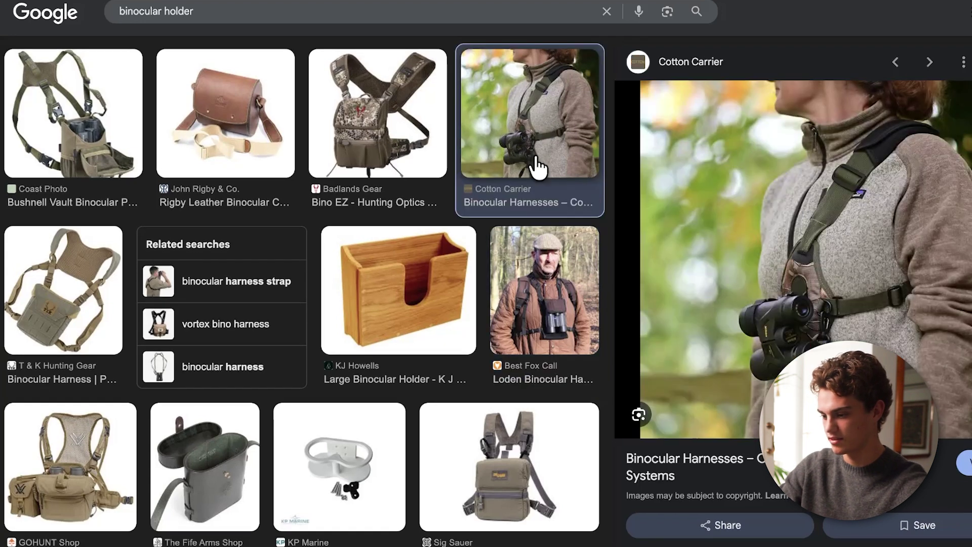
{"action": "scroll", "coordinate": [527, 344], "scroll_direction": "down", "scroll_amount": 5}
{"action": "left_click", "coordinate": [521, 417]}
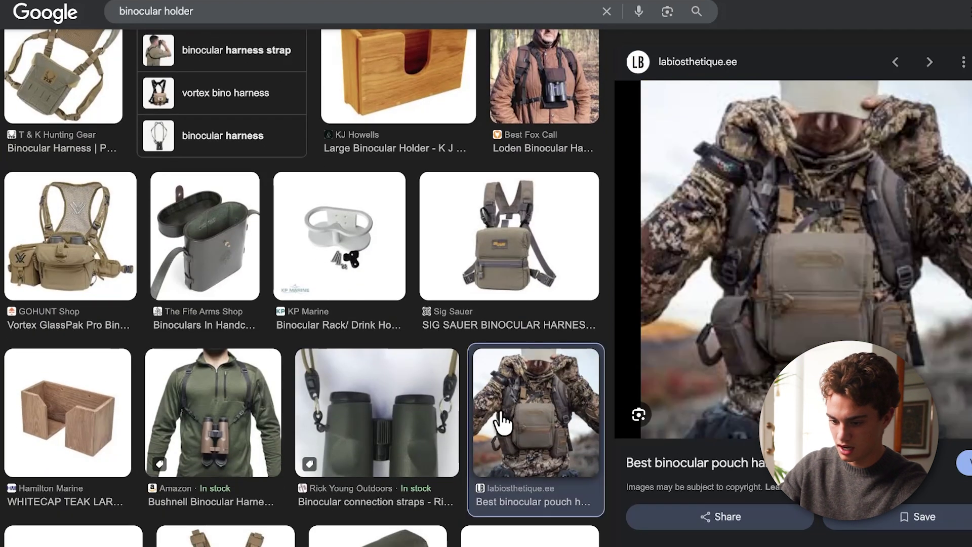
{"action": "left_click", "coordinate": [331, 424]}
{"action": "left_click", "coordinate": [165, 418]}
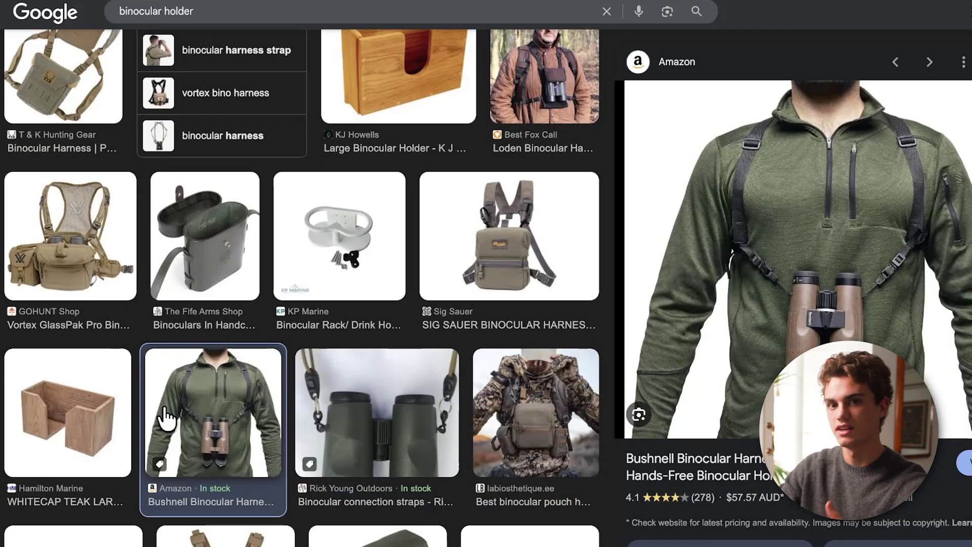
{"action": "scroll", "coordinate": [165, 418], "scroll_direction": "down", "scroll_amount": 9}
{"action": "scroll", "coordinate": [164, 411], "scroll_direction": "down", "scroll_amount": 1}
{"action": "scroll", "coordinate": [166, 411], "scroll_direction": "up", "scroll_amount": 12}
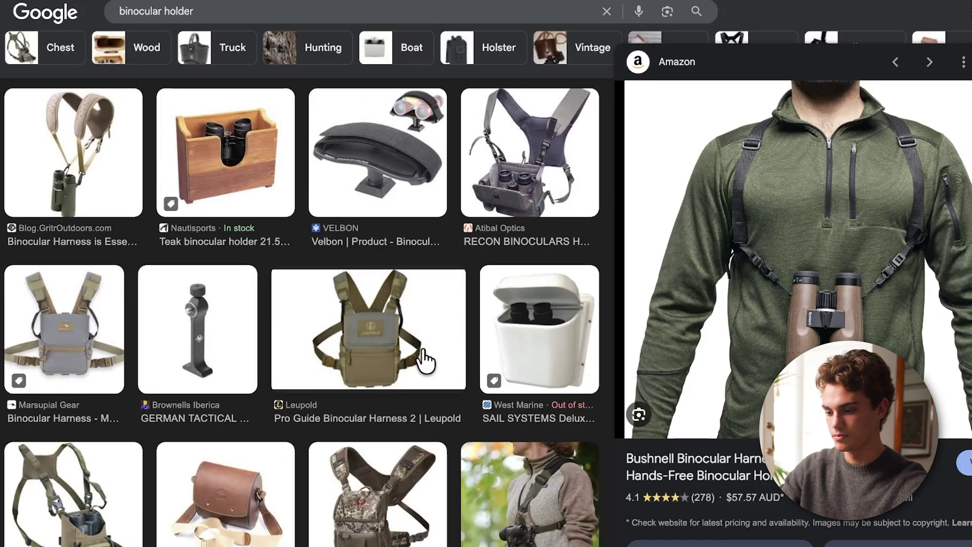
Compare the Cotton Carrier, Leupold Pro Guide and Bulldog Cases harness photos
{"action": "left_click", "coordinate": [536, 515]}
{"action": "left_click", "coordinate": [363, 289]}
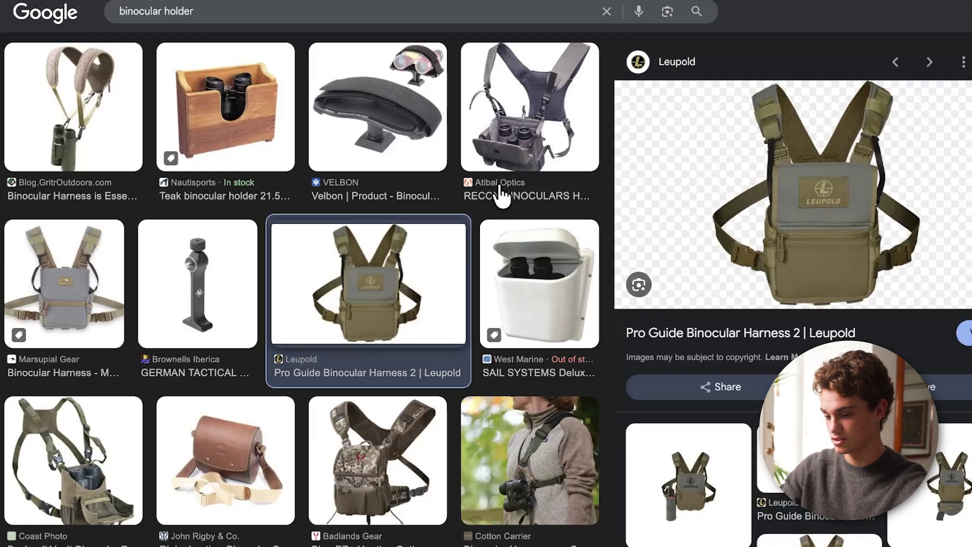
{"action": "left_click", "coordinate": [516, 463]}
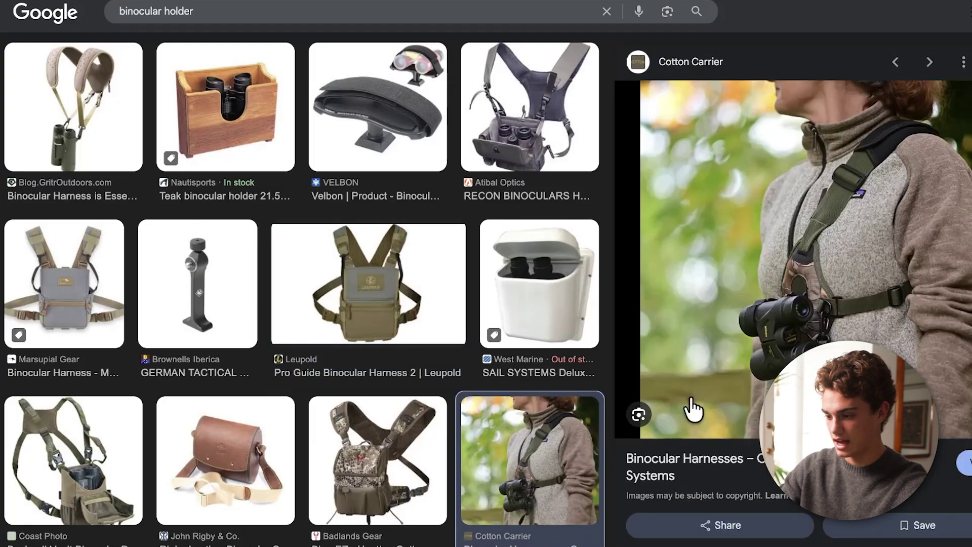
{"action": "scroll", "coordinate": [462, 66], "scroll_direction": "up", "scroll_amount": 15}
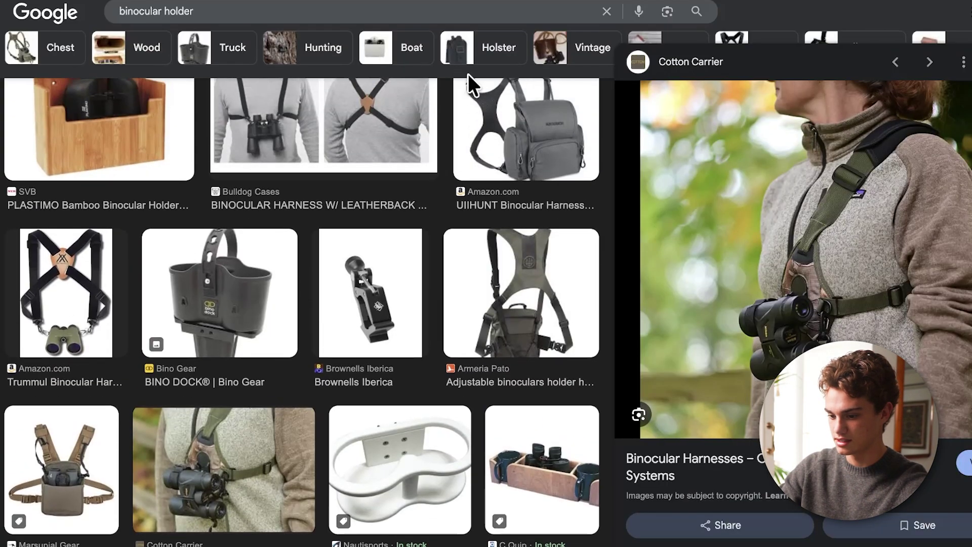
{"action": "scroll", "coordinate": [357, 334], "scroll_direction": "up", "scroll_amount": 3}
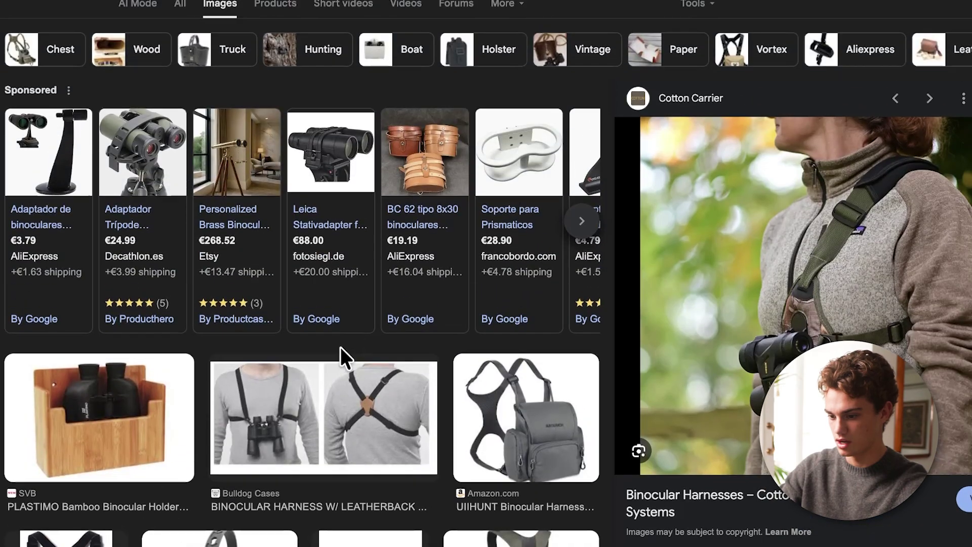
{"action": "left_click", "coordinate": [265, 427]}
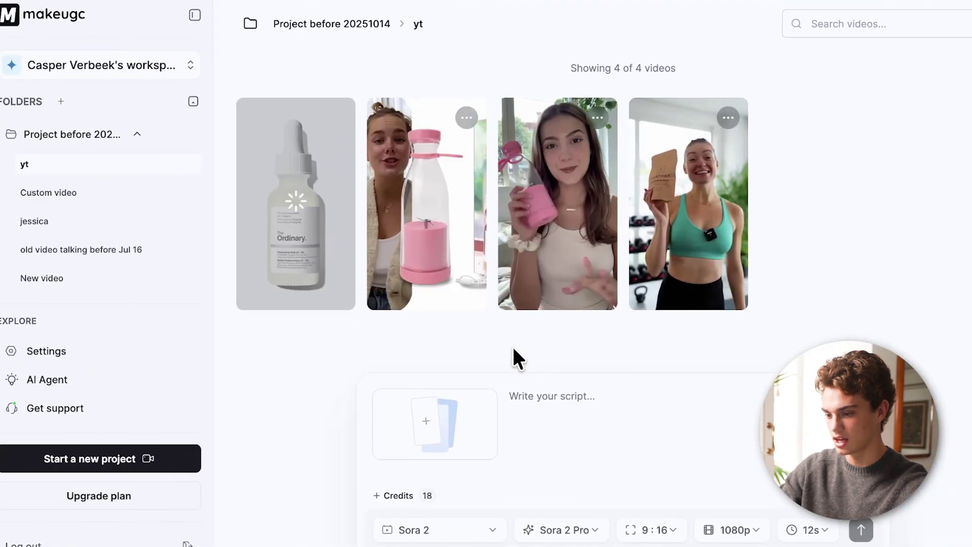
Swap the serum image for the binocular harness .jpg and save it
{"action": "left_click", "coordinate": [428, 440]}
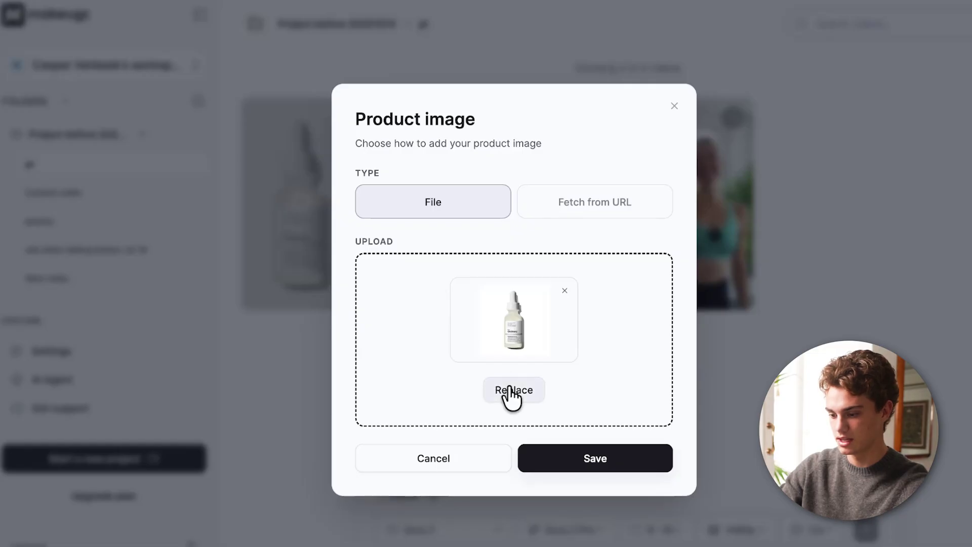
{"action": "left_click", "coordinate": [531, 401]}
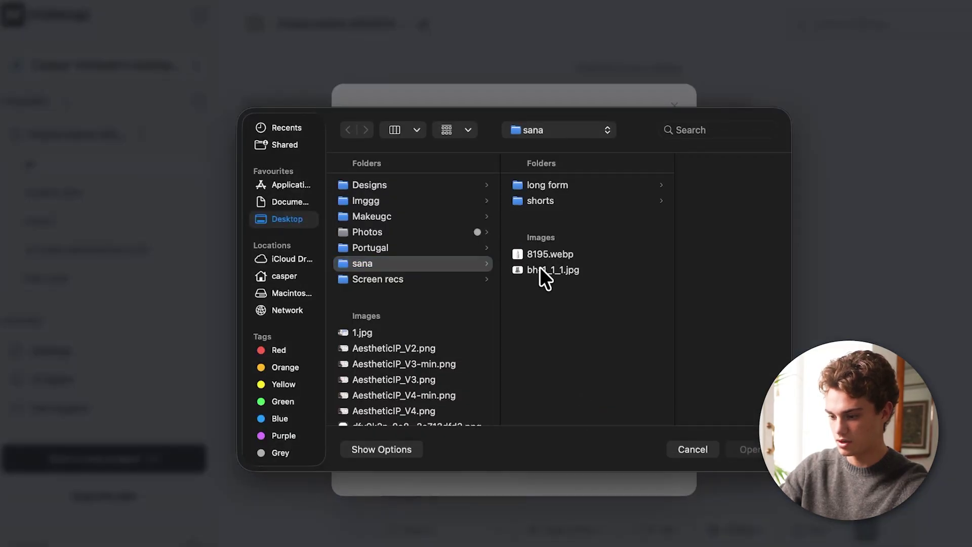
{"action": "double_click", "coordinate": [540, 269]}
{"action": "left_click", "coordinate": [639, 461]}
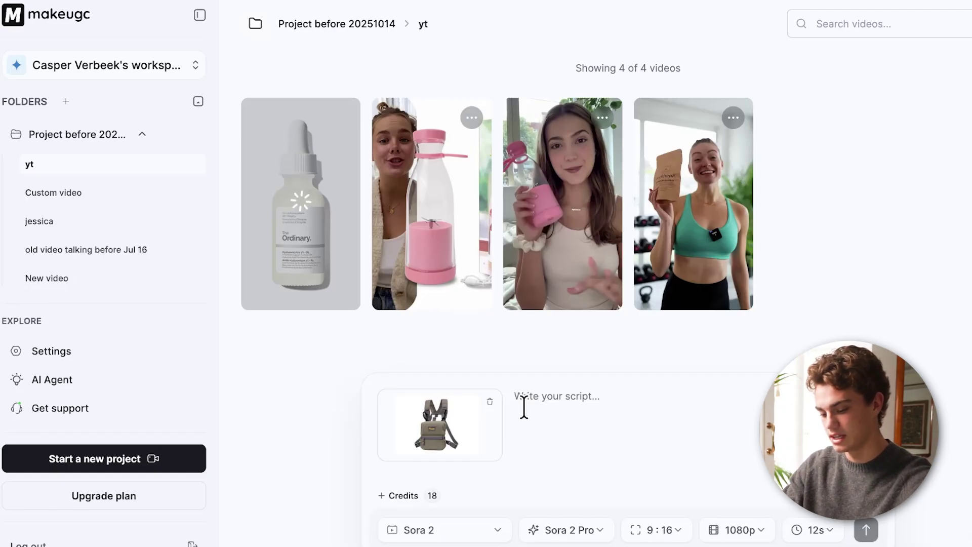
Finish the prompt: Scottish-accented older viking praising the binocular harness in the forest, then generate
{"action": "type", "text": "older "}
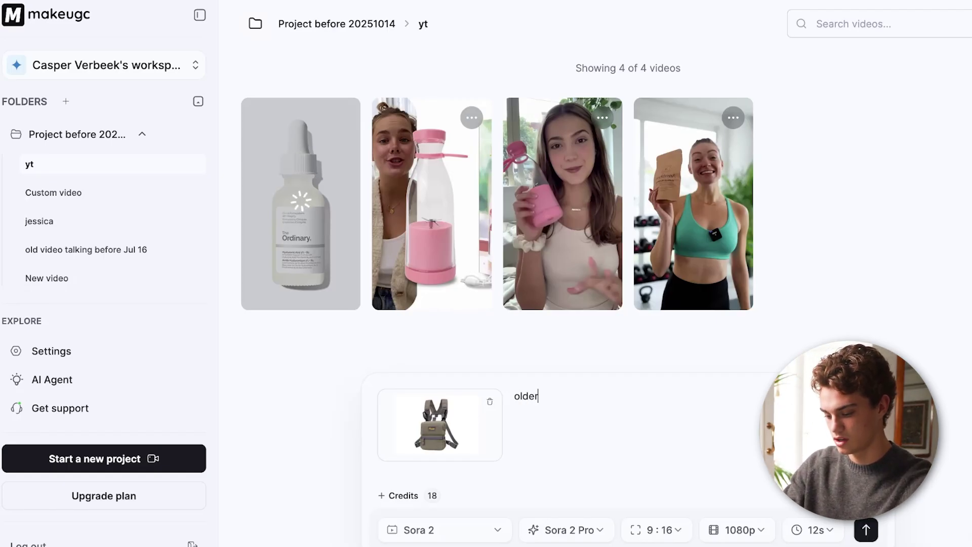
{"action": "type", "text": "viking"}
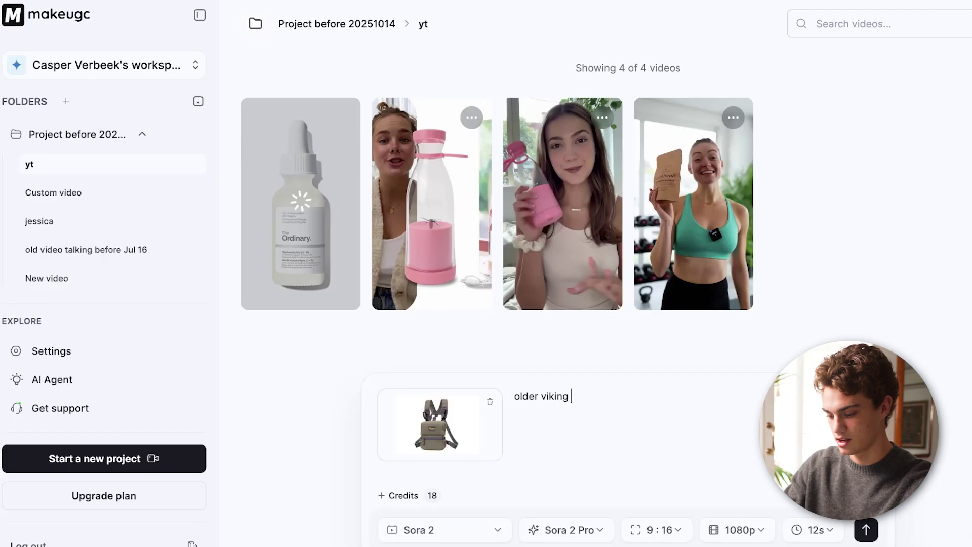
{"action": "type", "text": " looking "}
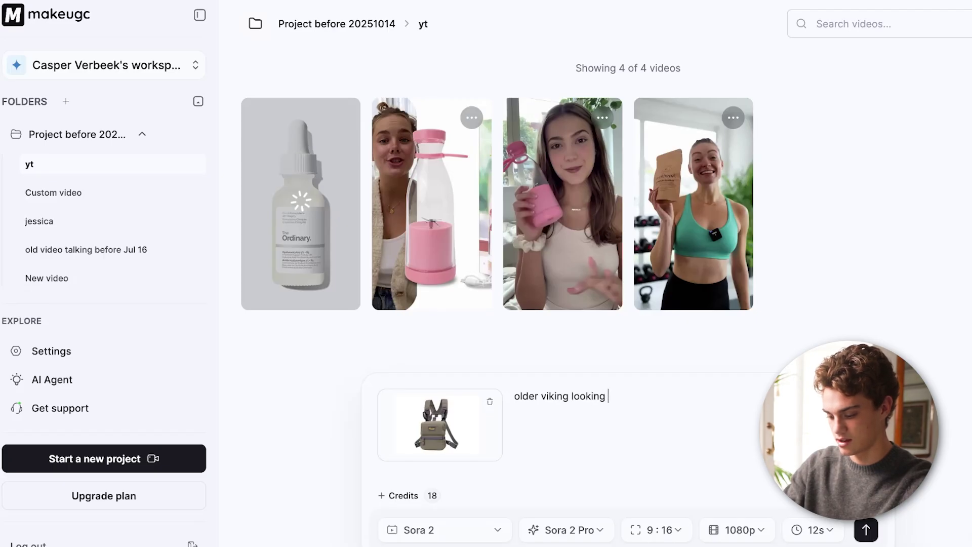
{"action": "type", "text": "man with a st"}
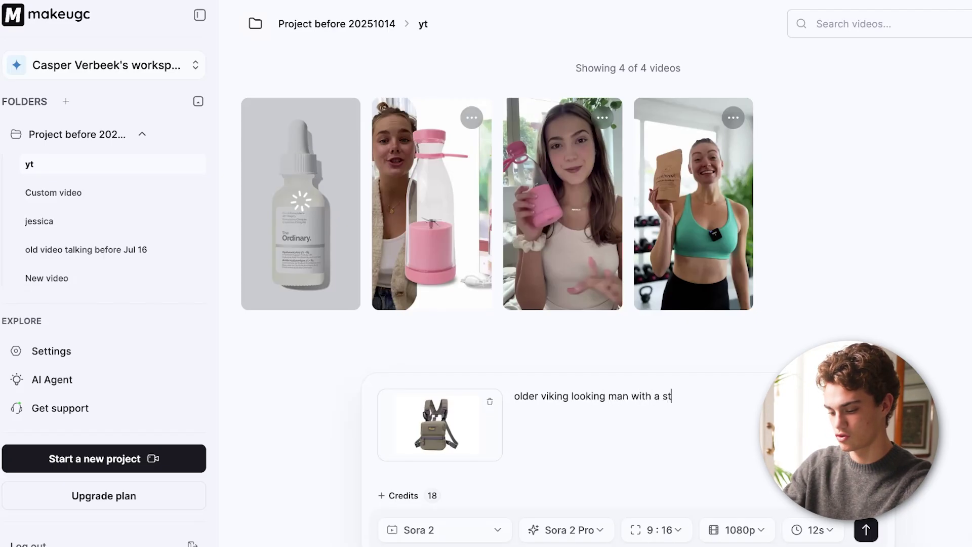
{"action": "type", "text": "rong scot"}
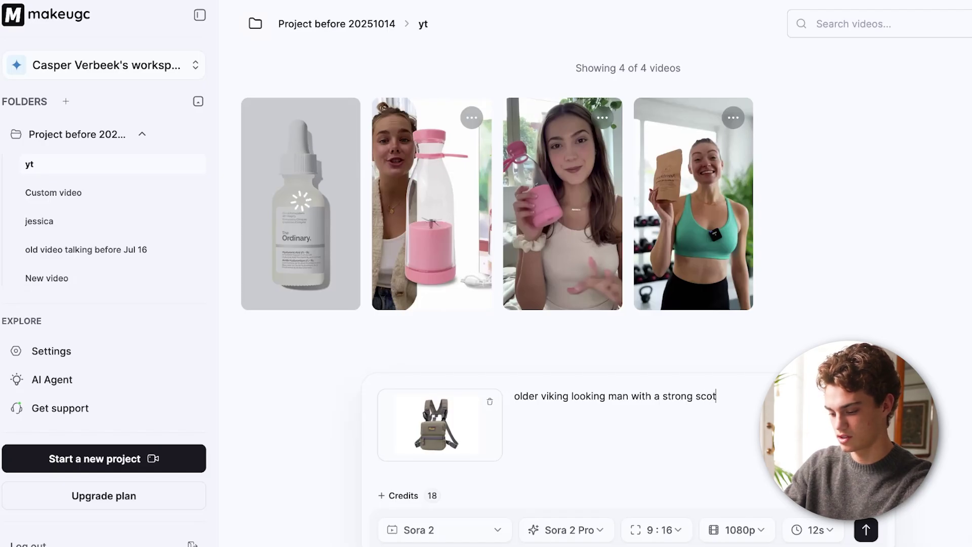
{"action": "type", "text": "tish acent"}
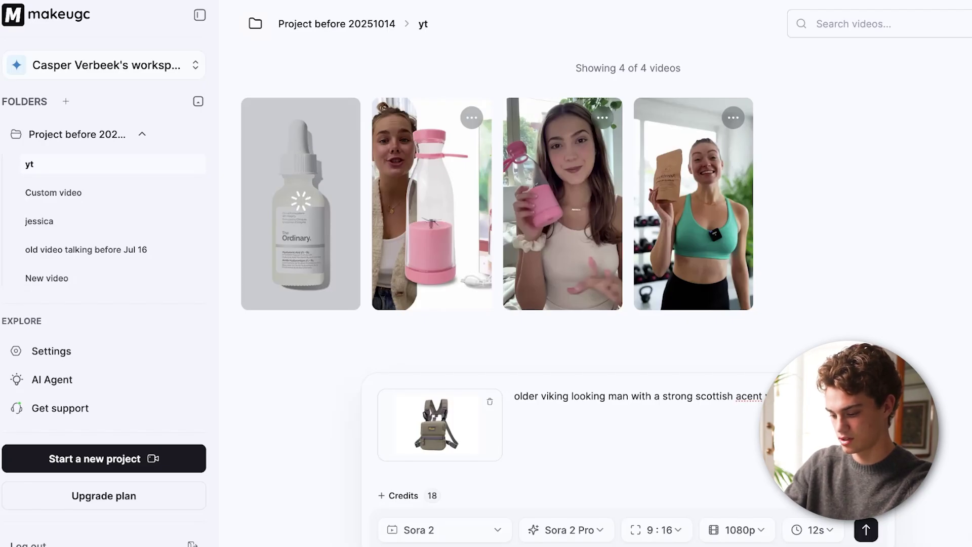
{"action": "type", "text": "product and "}
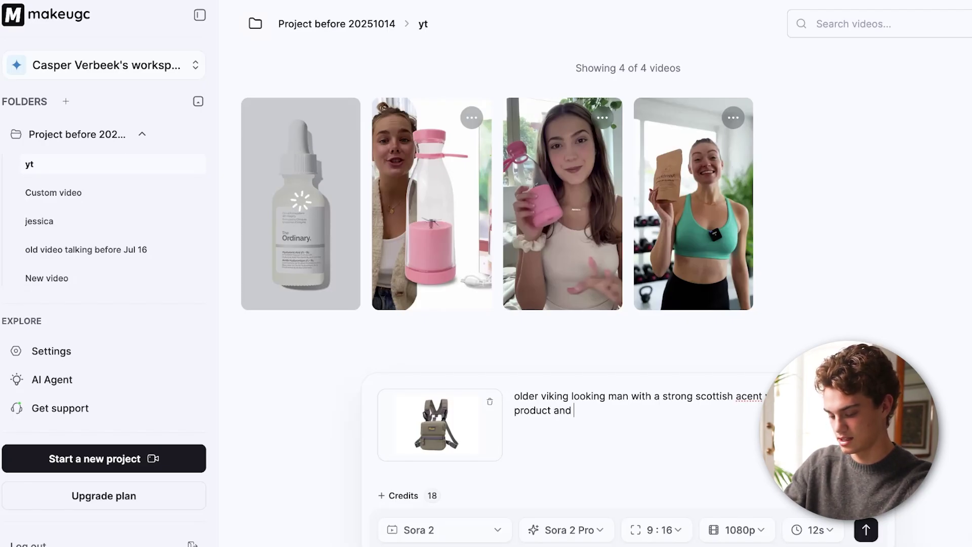
{"action": "type", "text": "sayyi"}
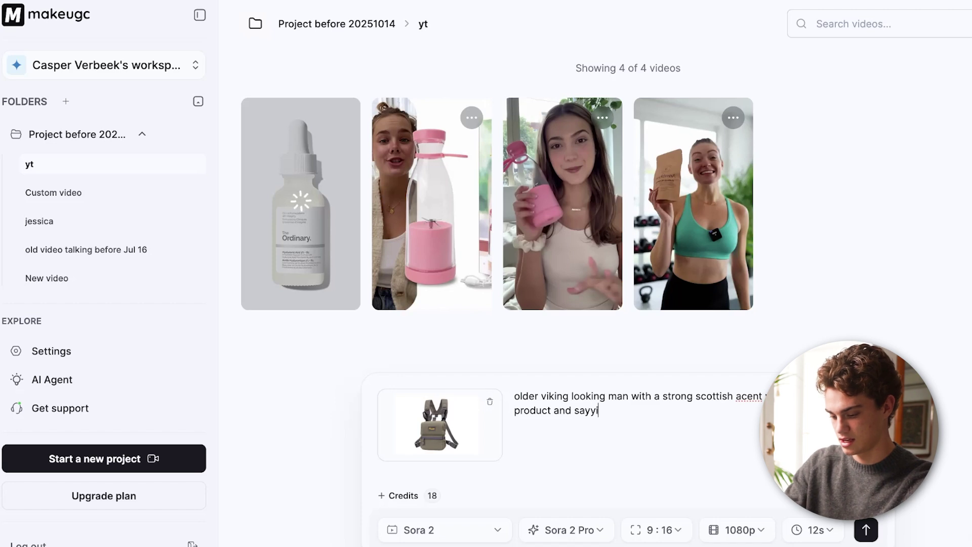
{"action": "type", "text": "ng how wel"}
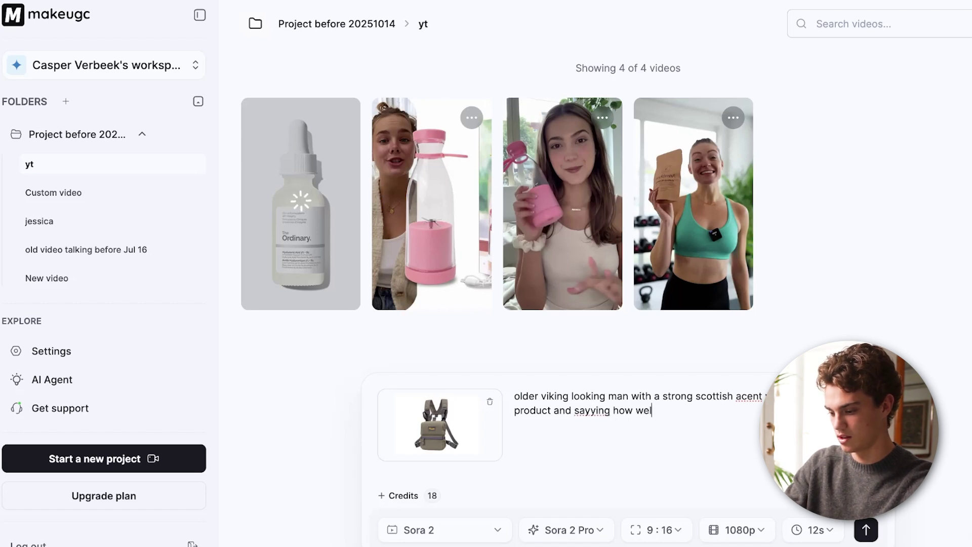
{"action": "type", "text": "l it works"}
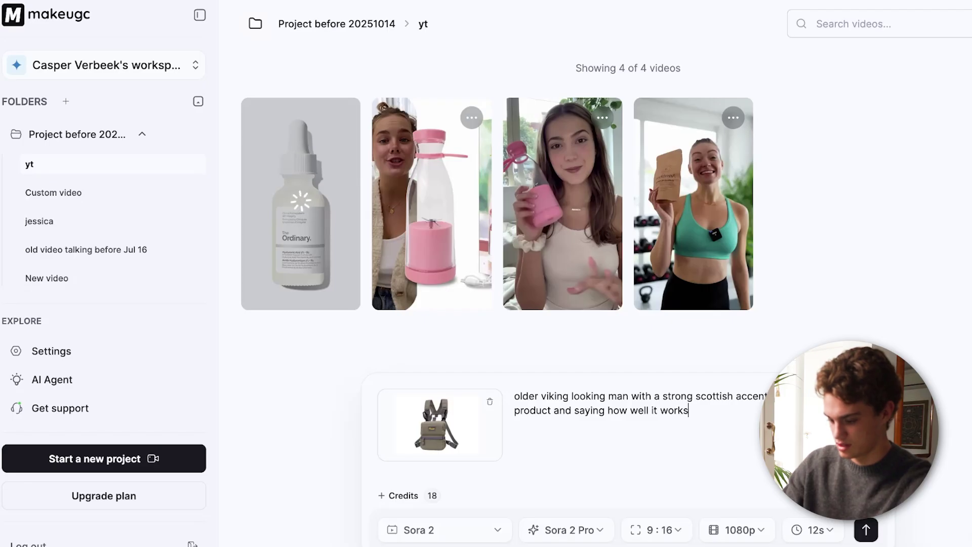
{"action": "type", "text": " as a binuc"}
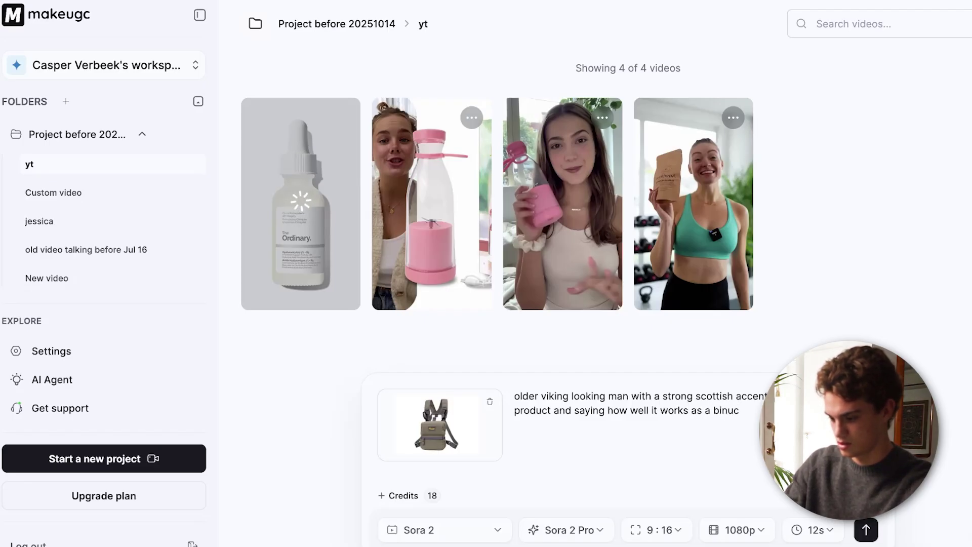
{"action": "key", "text": "BackSpace"}
{"action": "key", "text": "BackSpace"}
{"action": "type", "text": "ocular h"}
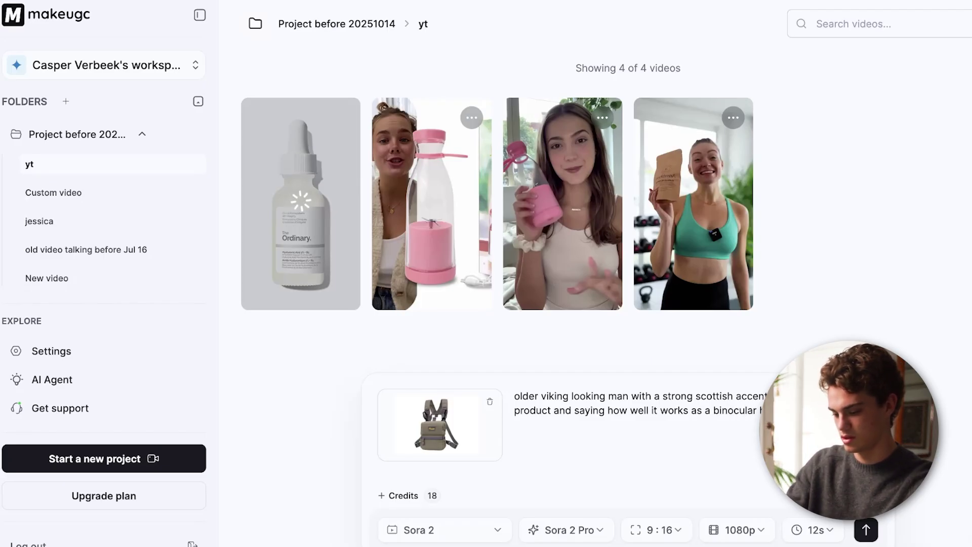
{"action": "type", "text": "arness on the go"}
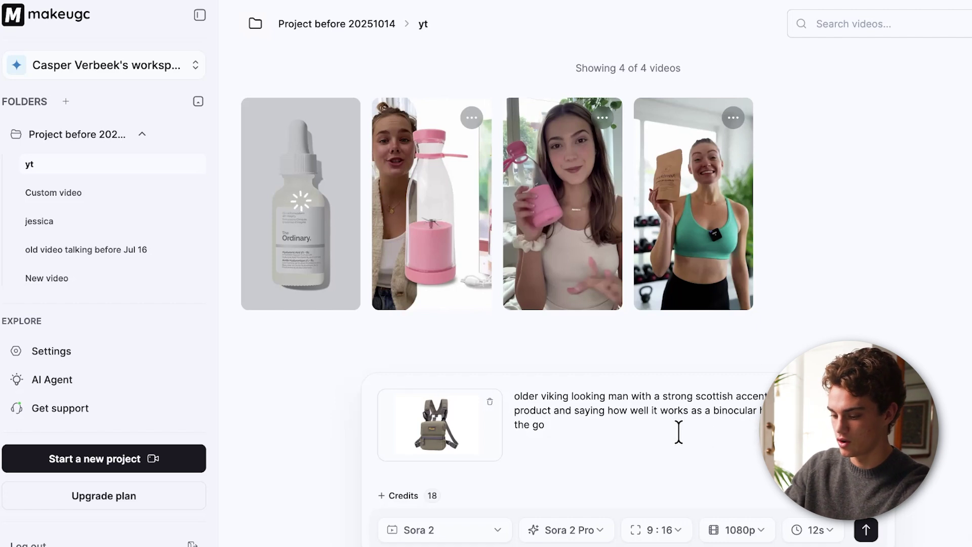
{"action": "type", "text": "in the forest"}
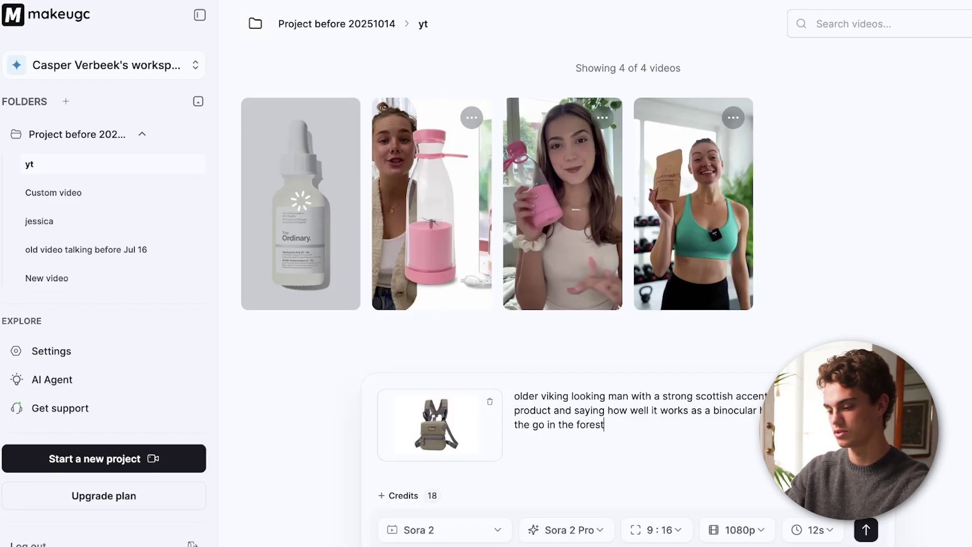
{"action": "left_click", "coordinate": [867, 530]}
{"action": "left_click", "coordinate": [691, 464]}
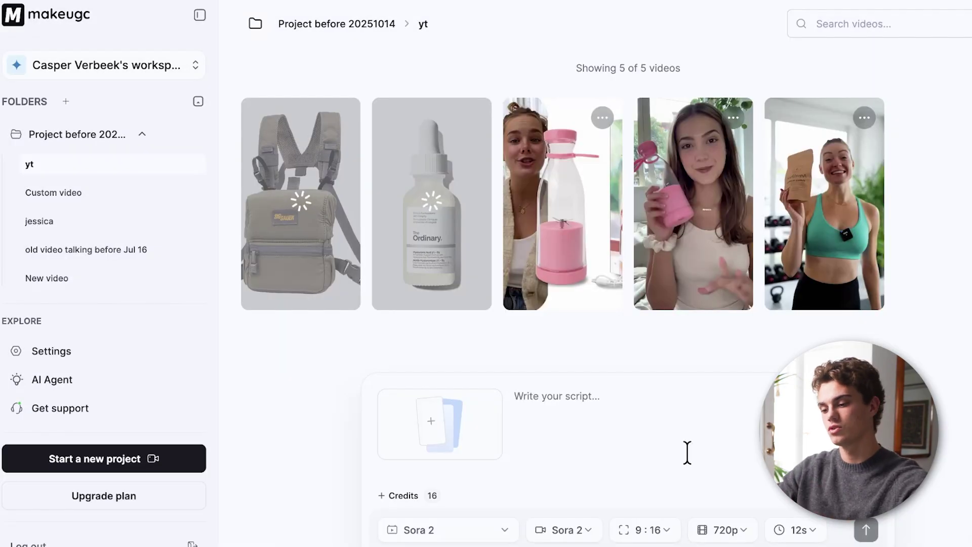
Go to the AI Agent page and start the Facebook Ads Recreator
{"action": "left_click", "coordinate": [67, 380]}
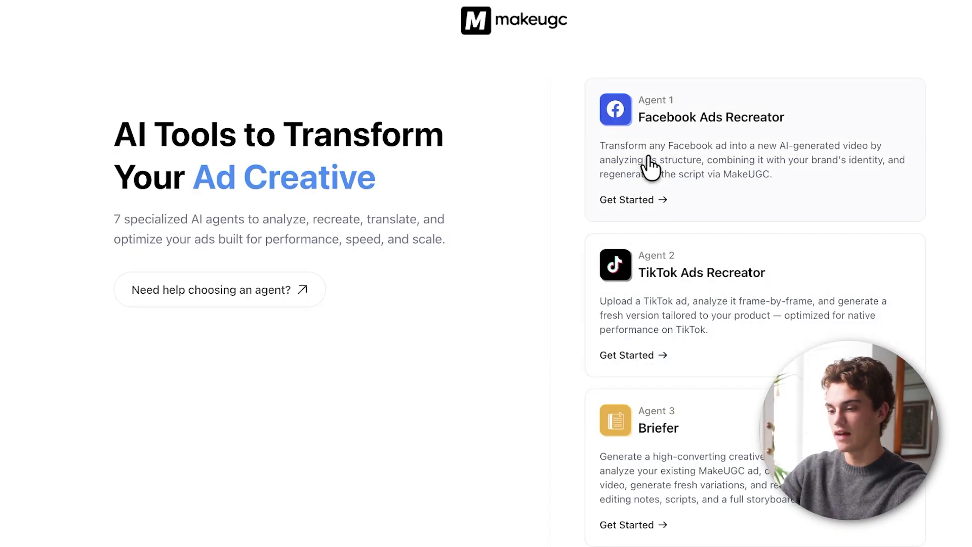
{"action": "left_click", "coordinate": [666, 197]}
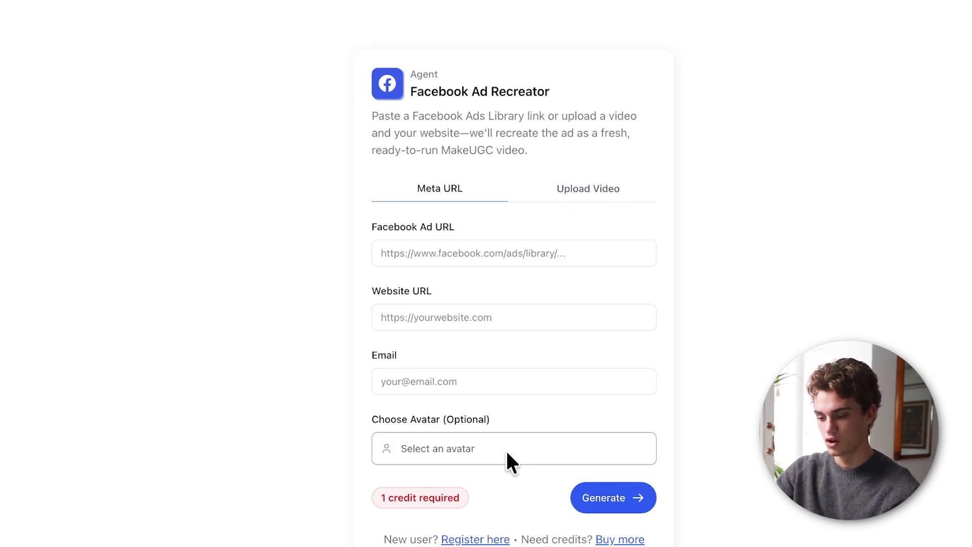
Try Upload Video, return to the Meta URL option, and open the avatar selector
{"action": "left_click", "coordinate": [587, 195]}
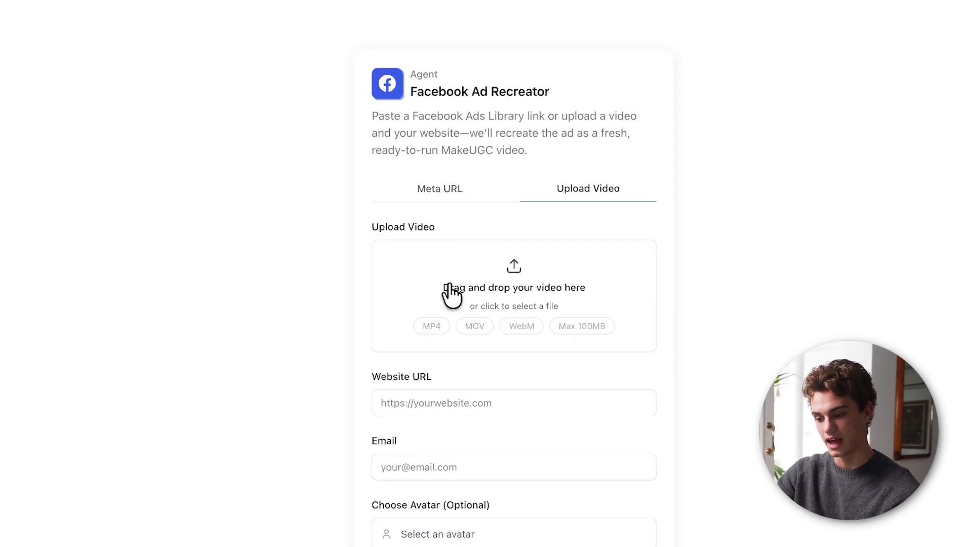
{"action": "scroll", "coordinate": [451, 291], "scroll_direction": "down", "scroll_amount": 2}
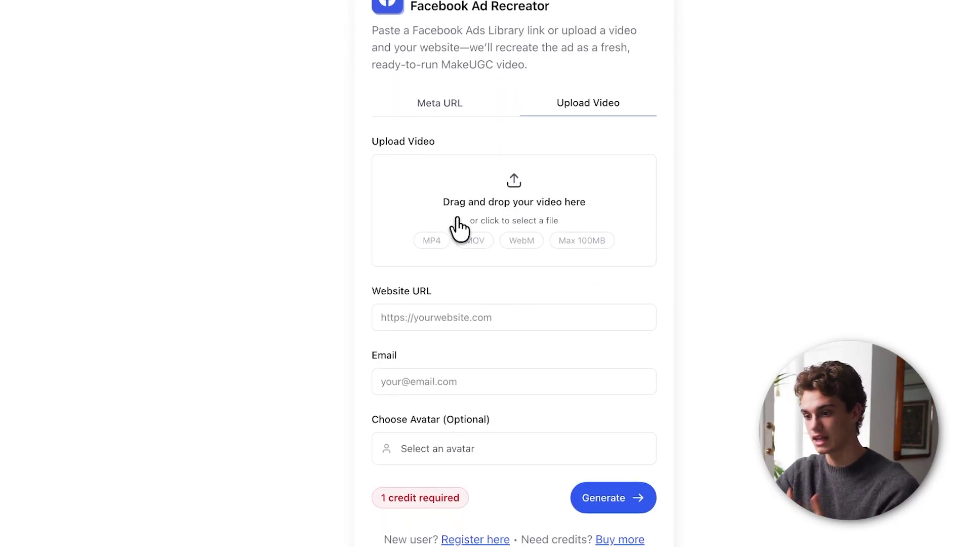
{"action": "left_click", "coordinate": [435, 107]}
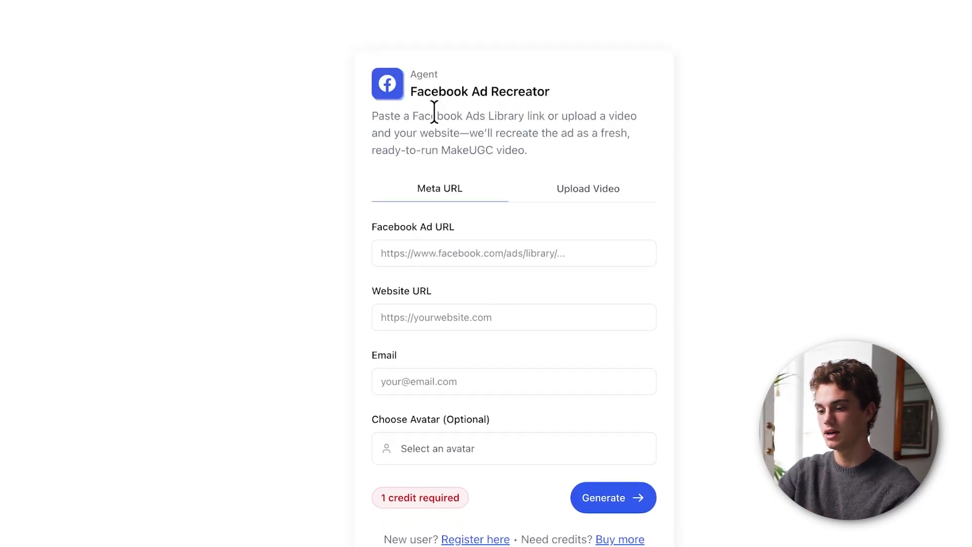
{"action": "left_click", "coordinate": [500, 446]}
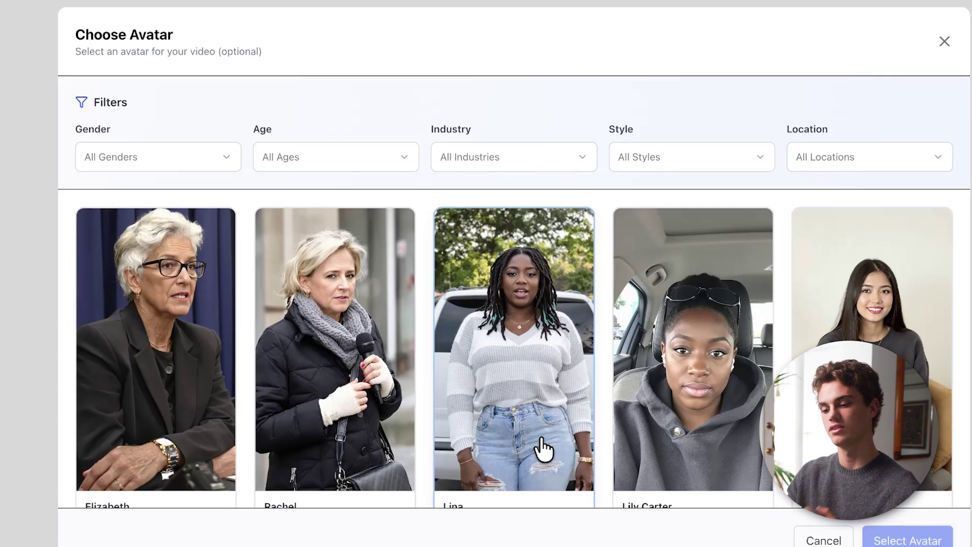
Pick the tattooed man avatar and filter avatars to Adult and Corporate / Business
{"action": "scroll", "coordinate": [542, 449], "scroll_direction": "down", "scroll_amount": 6}
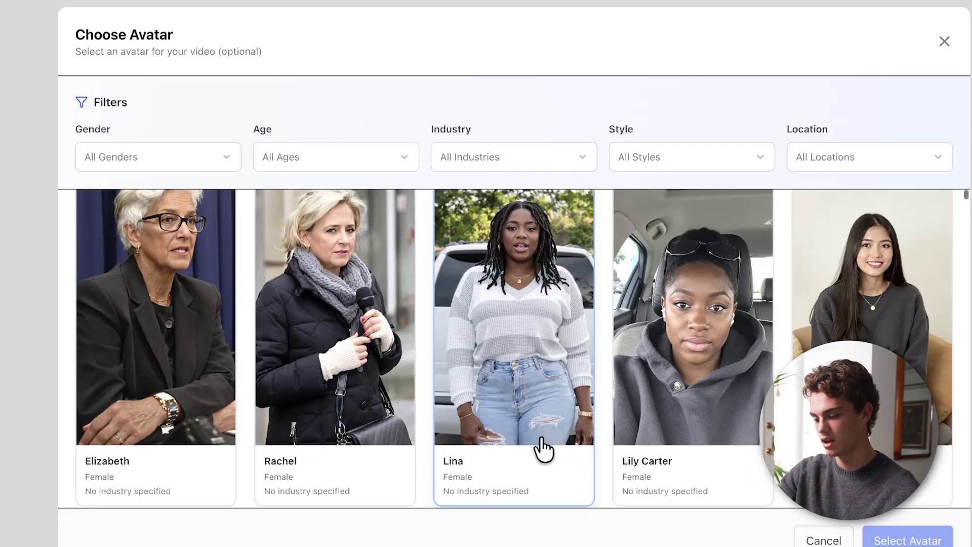
{"action": "left_click", "coordinate": [152, 329]}
{"action": "left_click", "coordinate": [274, 155]}
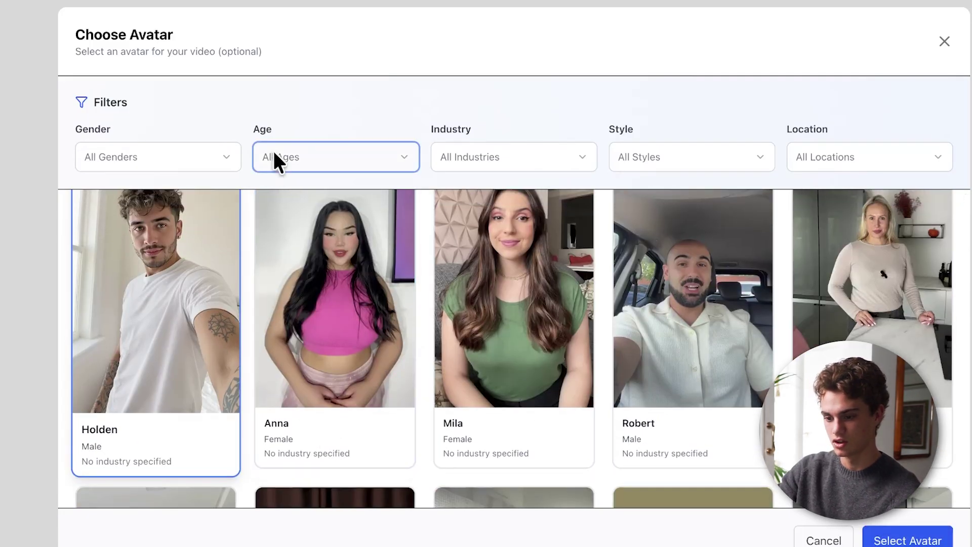
{"action": "left_click", "coordinate": [347, 248]}
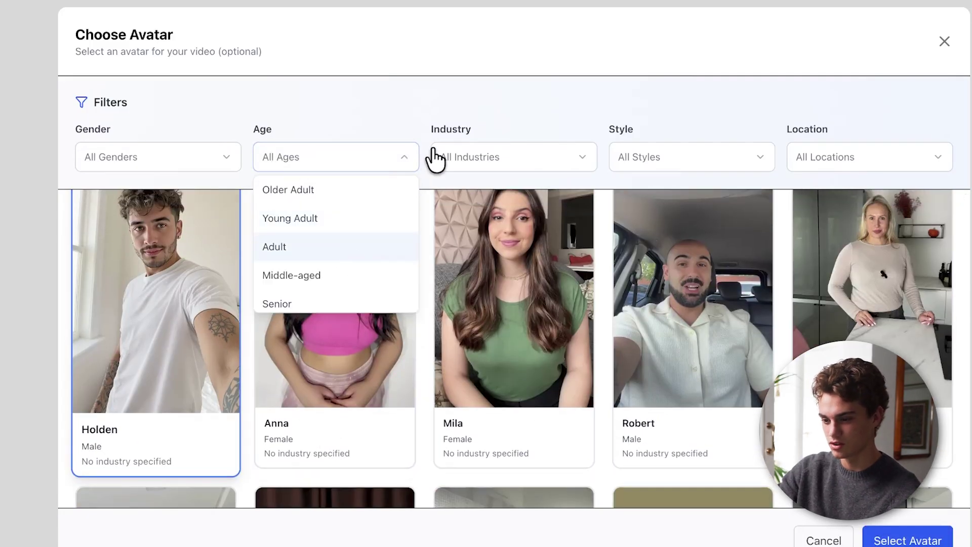
{"action": "left_click", "coordinate": [451, 154]}
{"action": "left_click", "coordinate": [508, 247]}
{"action": "scroll", "coordinate": [518, 256], "scroll_direction": "down", "scroll_amount": 1}
{"action": "left_click", "coordinate": [504, 240]}
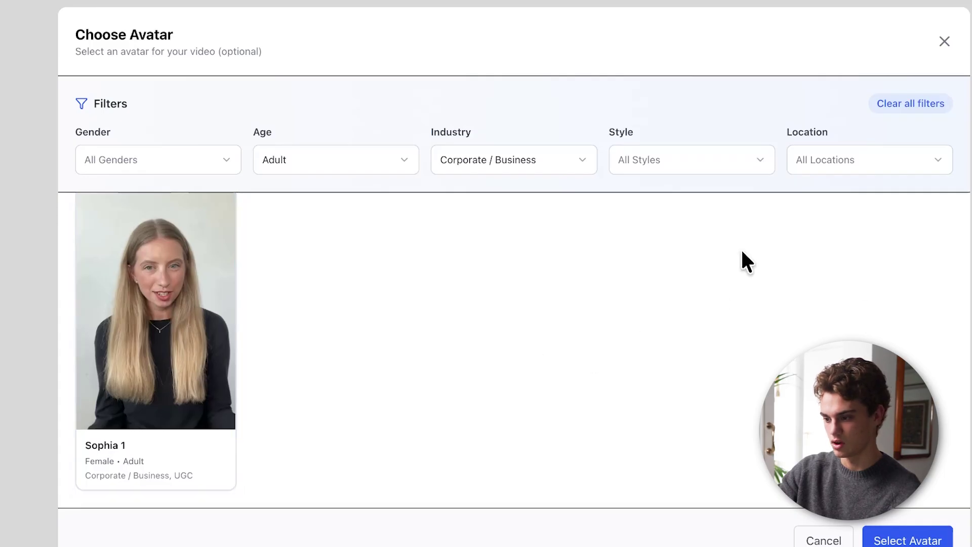
Close the Choose Avatar dialog and return to the AI agents list
{"action": "scroll", "coordinate": [705, 314], "scroll_direction": "up", "scroll_amount": 5}
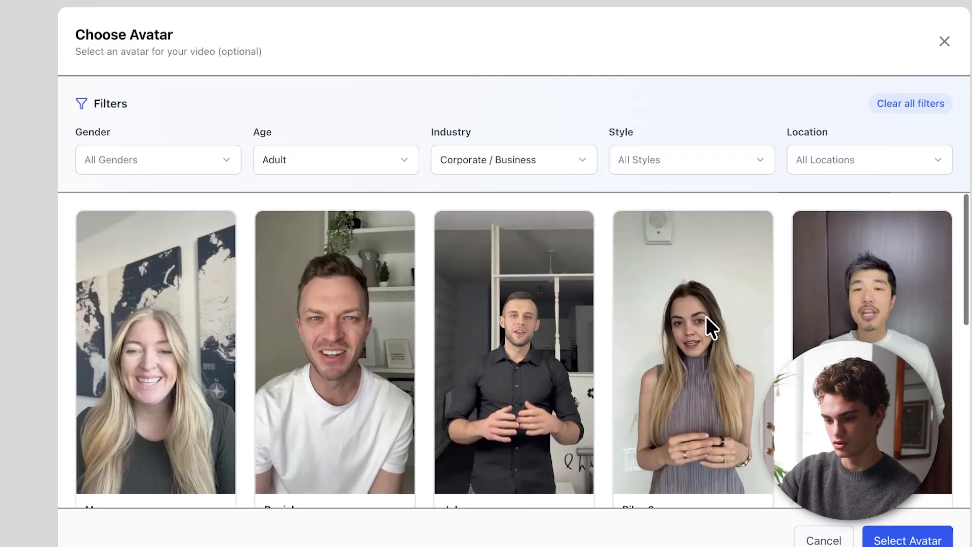
{"action": "left_click", "coordinate": [943, 37]}
{"action": "left_click", "coordinate": [39, 9]}
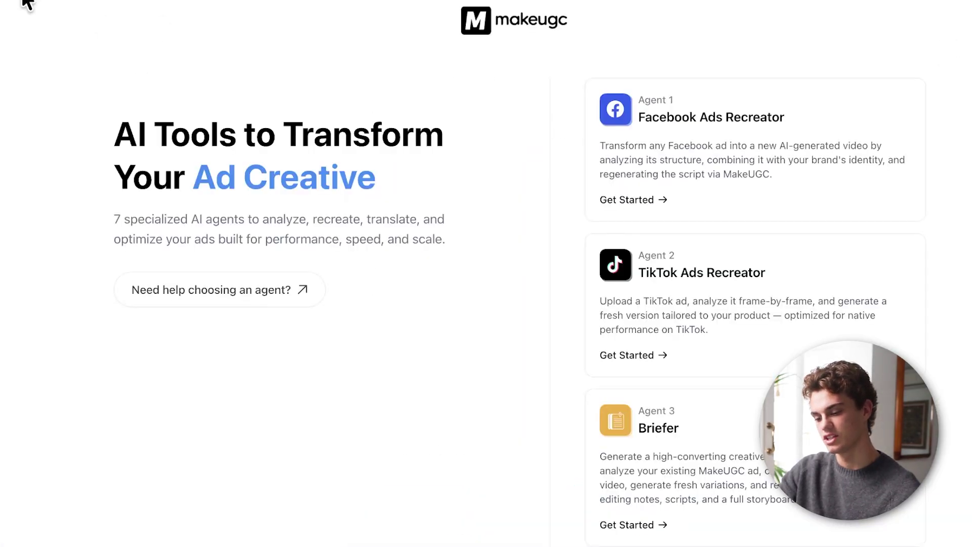
{"action": "scroll", "coordinate": [647, 403], "scroll_direction": "down", "scroll_amount": 3}
{"action": "scroll", "coordinate": [647, 402], "scroll_direction": "down", "scroll_amount": 3}
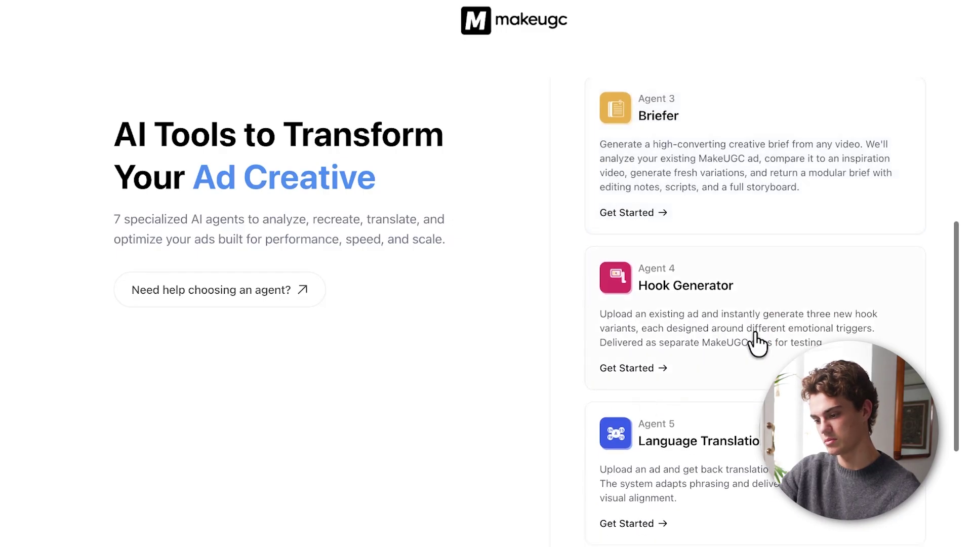
{"action": "scroll", "coordinate": [668, 182], "scroll_direction": "down", "scroll_amount": 4}
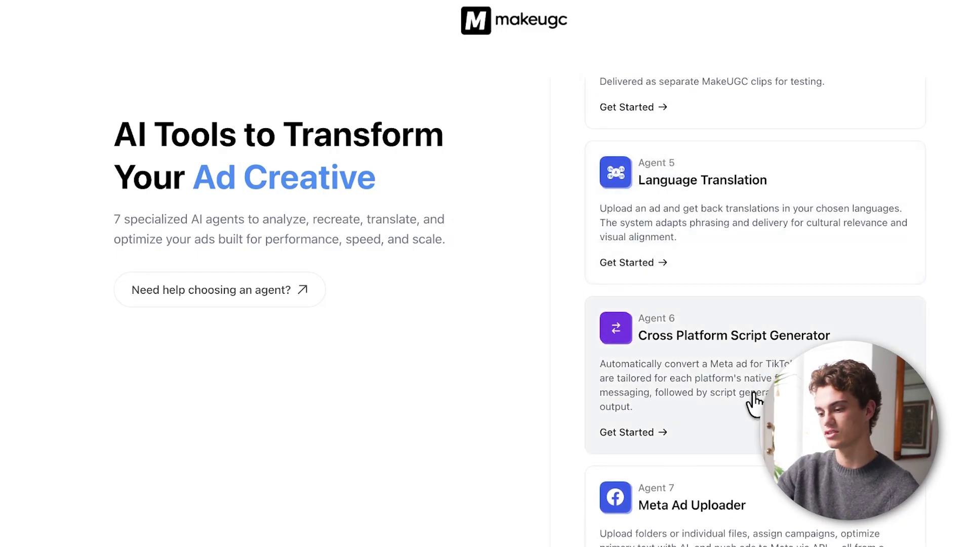
{"action": "scroll", "coordinate": [735, 398], "scroll_direction": "down", "scroll_amount": 1}
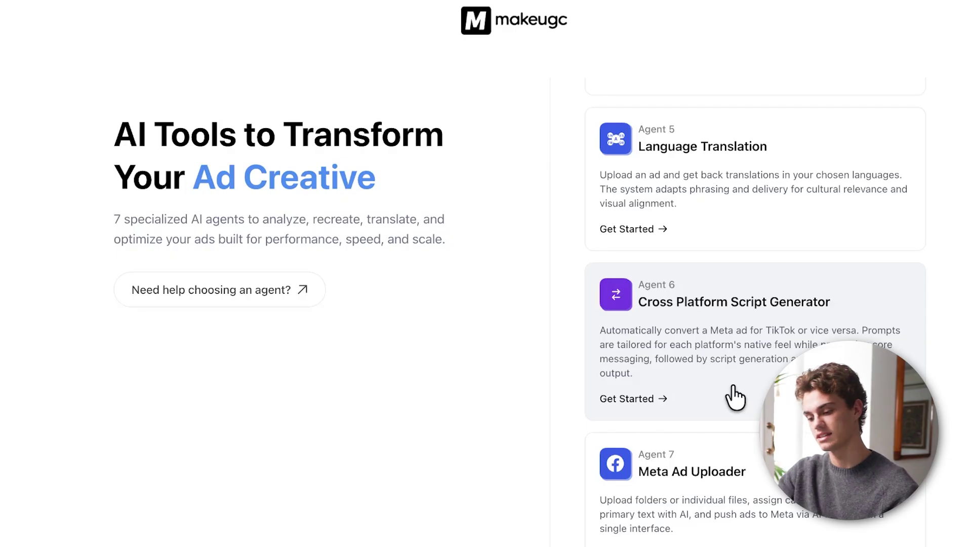
{"action": "scroll", "coordinate": [737, 397], "scroll_direction": "up", "scroll_amount": 10}
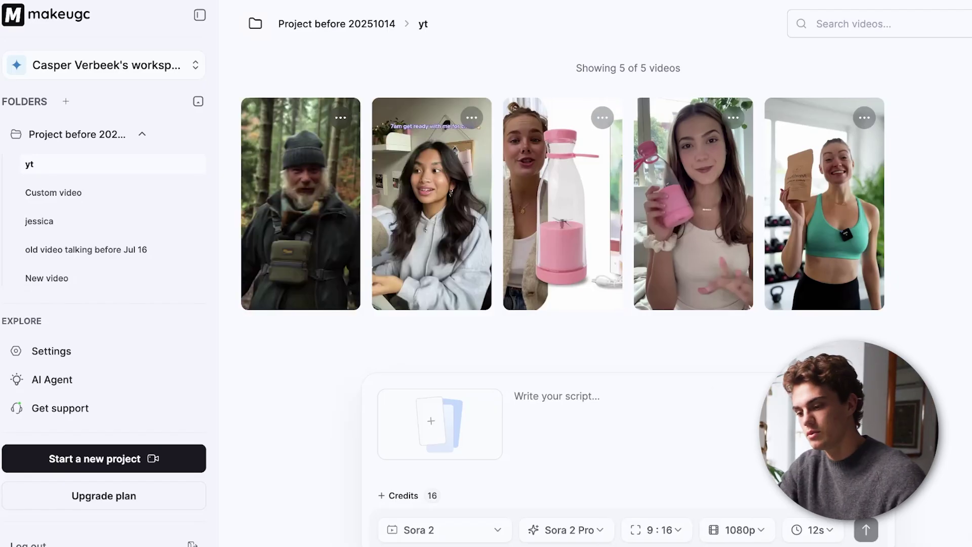
Open the finished get-ready-with-me serum video's details from the yt folder grid
{"action": "left_click", "coordinate": [435, 209]}
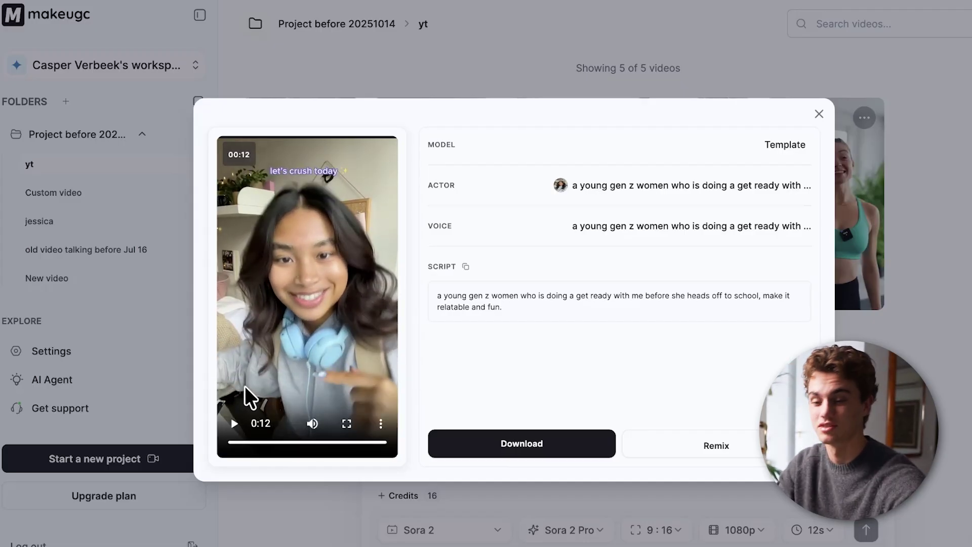
Rewind the serum video to the start and play through its opening seconds
{"action": "left_click_drag", "start_coordinate": [252, 443], "coordinate": [238, 442]}
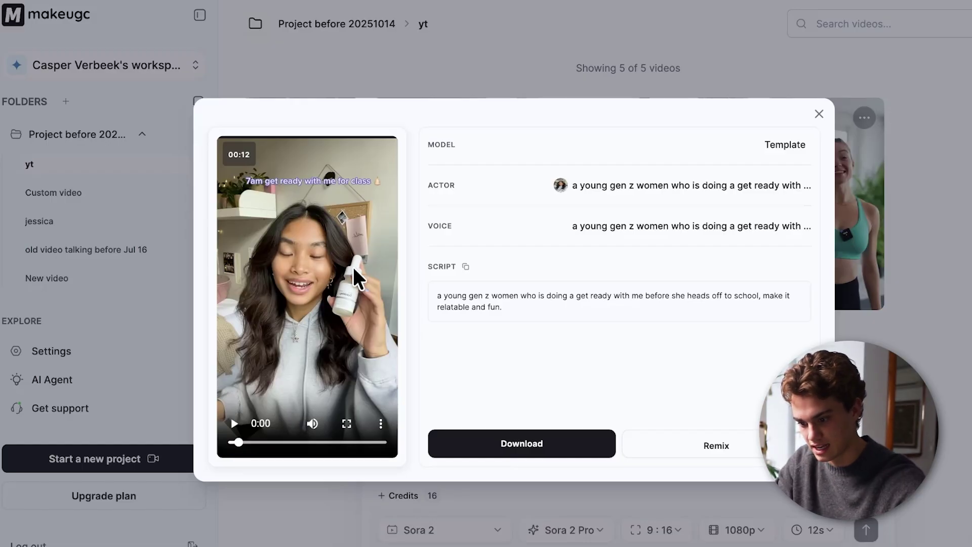
{"action": "mouse_move", "coordinate": [237, 443]}
{"action": "left_mouse_down"}
{"action": "mouse_move", "coordinate": [272, 442]}
{"action": "mouse_move", "coordinate": [250, 442]}
{"action": "left_mouse_up"}
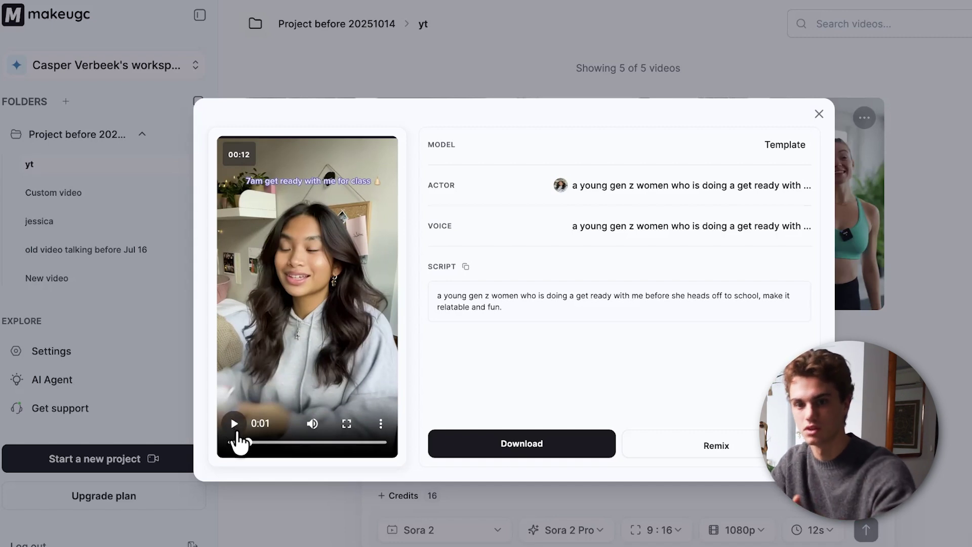
{"action": "left_click", "coordinate": [236, 430]}
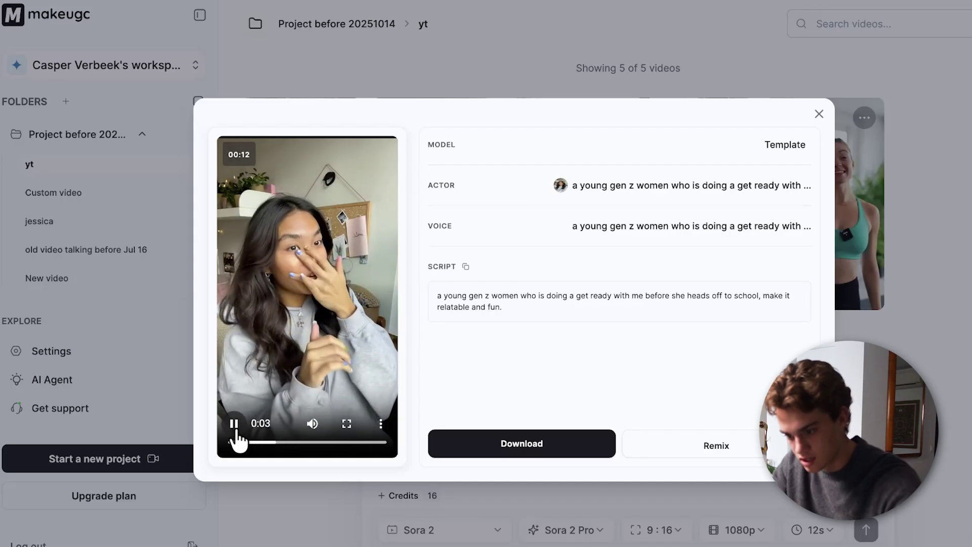
{"action": "left_click", "coordinate": [236, 430]}
{"action": "left_click", "coordinate": [236, 430]}
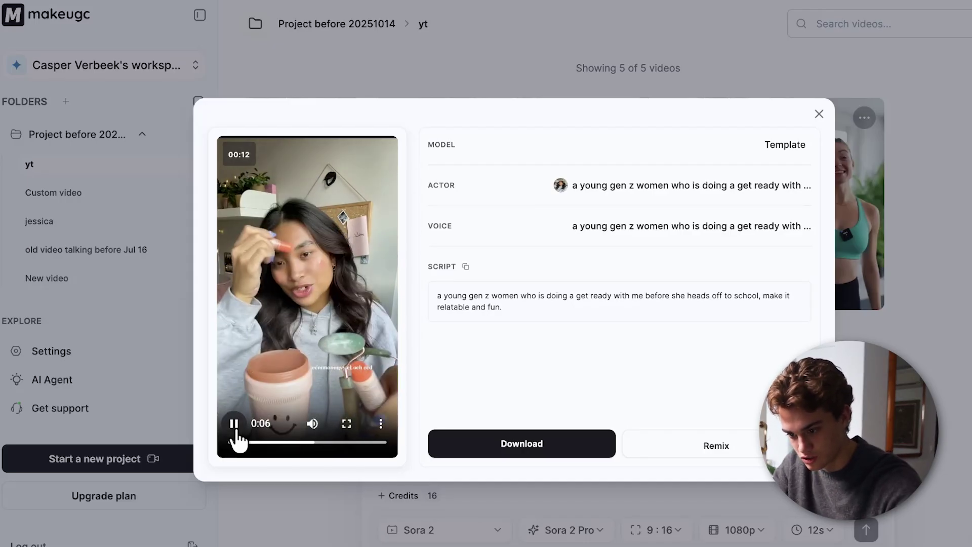
{"action": "left_click", "coordinate": [236, 431]}
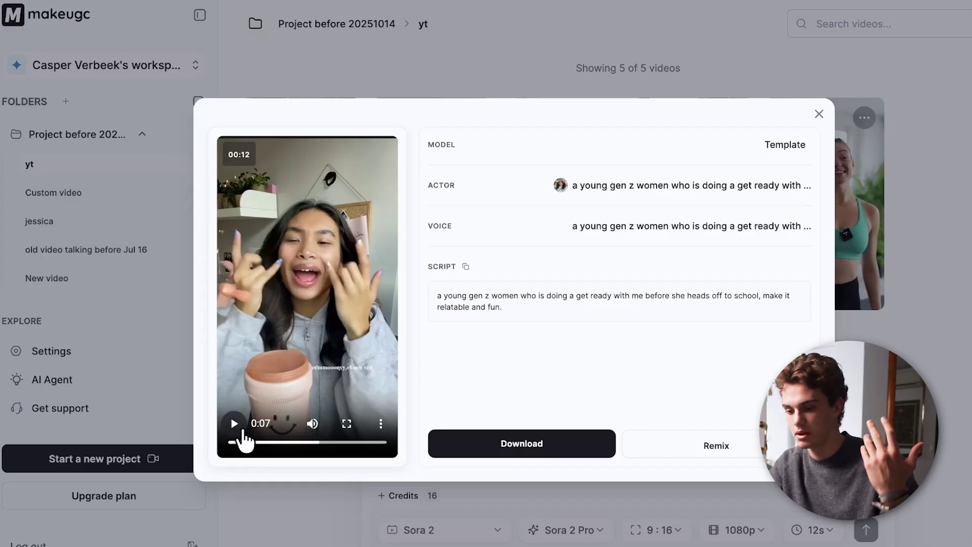
Play the serum video on from 0:07 to 0:11, then jump back to the start
{"action": "left_click", "coordinate": [236, 430]}
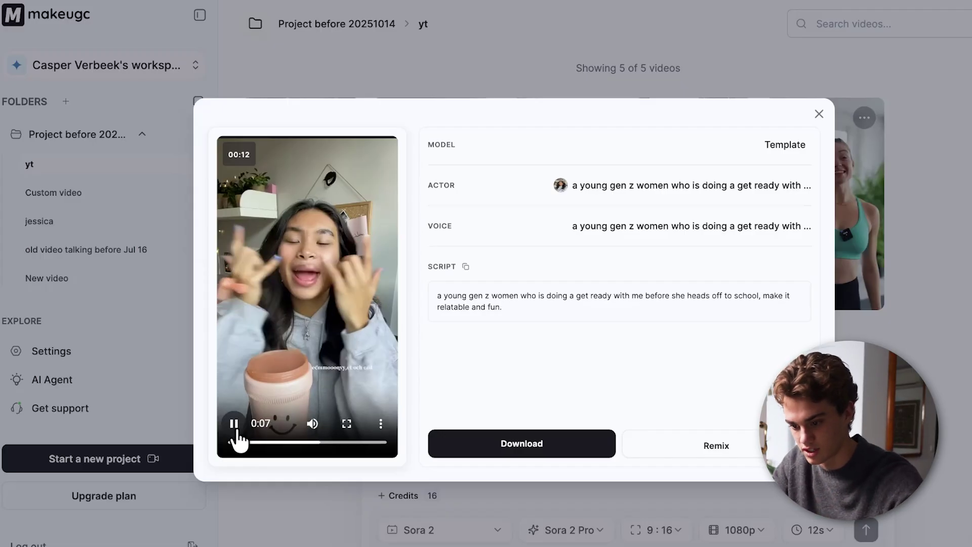
{"action": "left_click", "coordinate": [236, 430]}
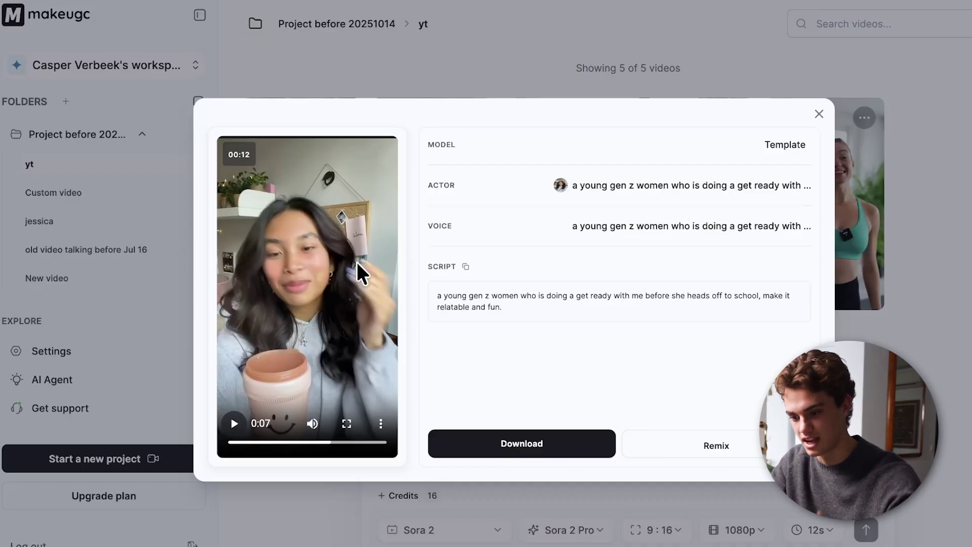
{"action": "left_click", "coordinate": [238, 426]}
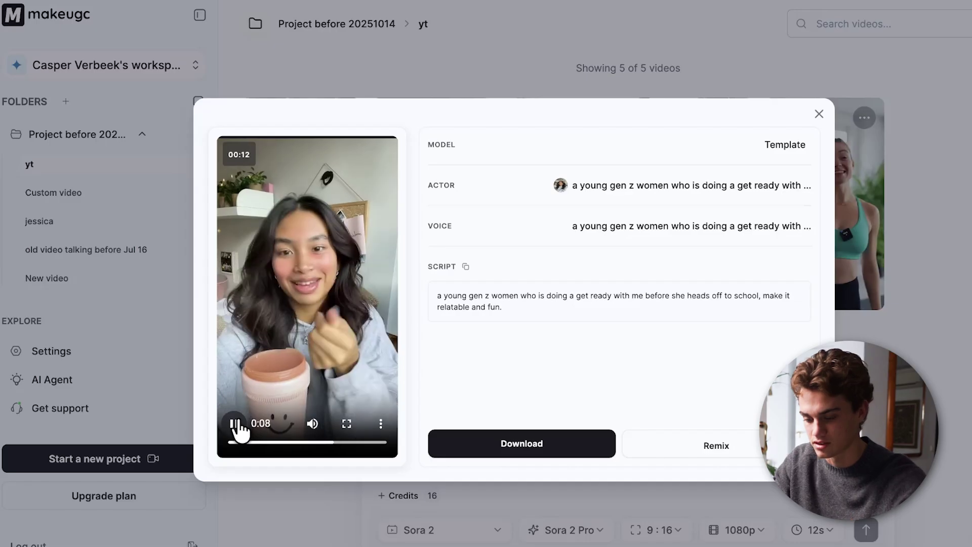
{"action": "left_click", "coordinate": [235, 431]}
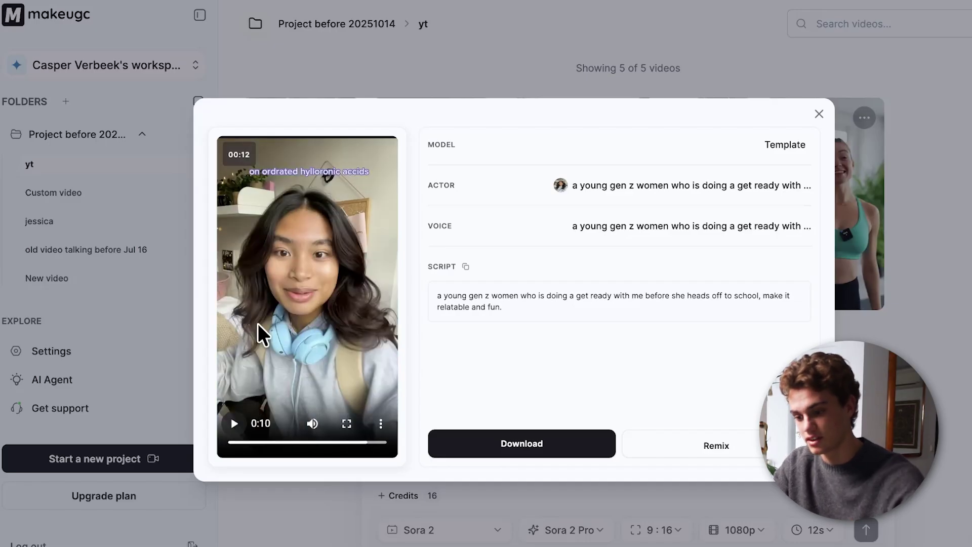
{"action": "left_click", "coordinate": [233, 425]}
{"action": "left_click", "coordinate": [233, 425]}
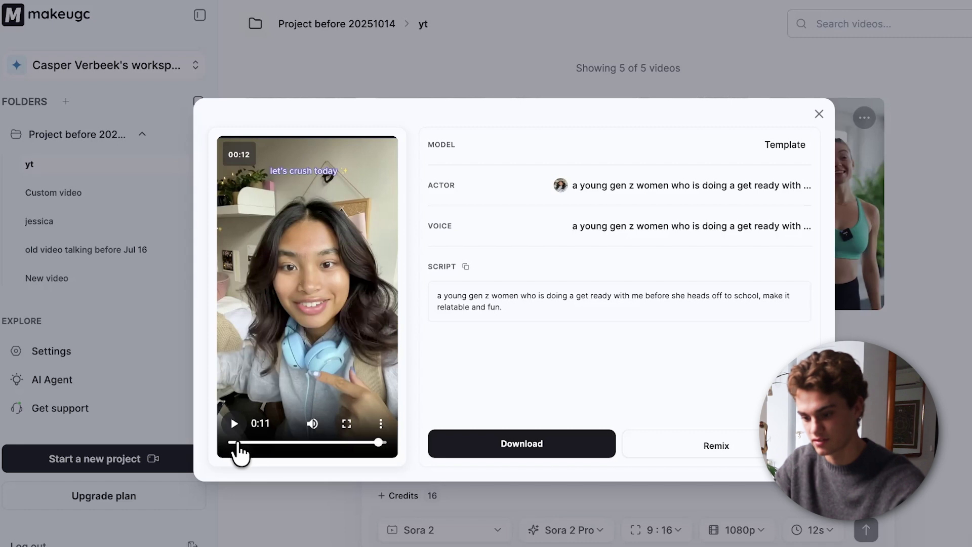
{"action": "left_click", "coordinate": [233, 442]}
Replay the serum video's final seconds, then Remix it to load its get-ready-for-school script
{"action": "left_click_drag", "start_coordinate": [233, 444], "coordinate": [357, 447]}
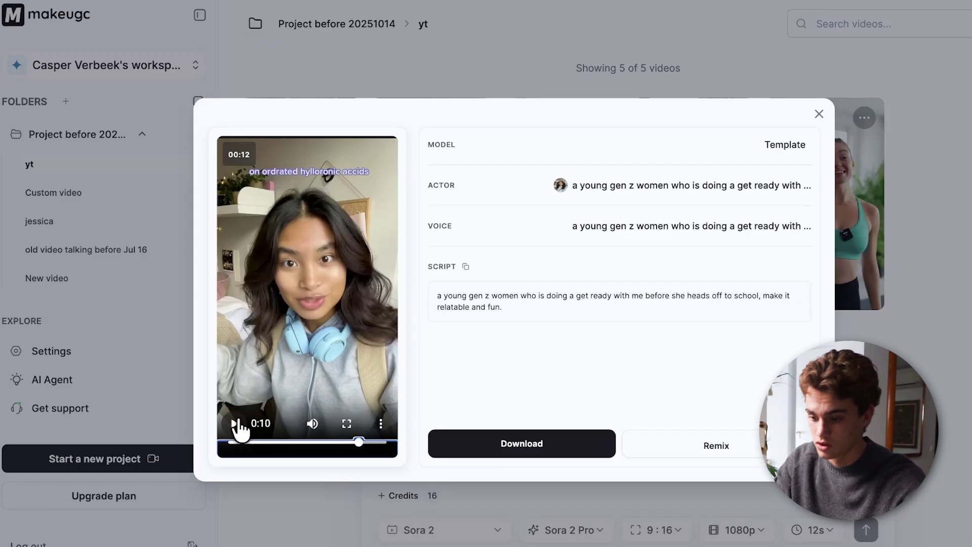
{"action": "left_click", "coordinate": [238, 426]}
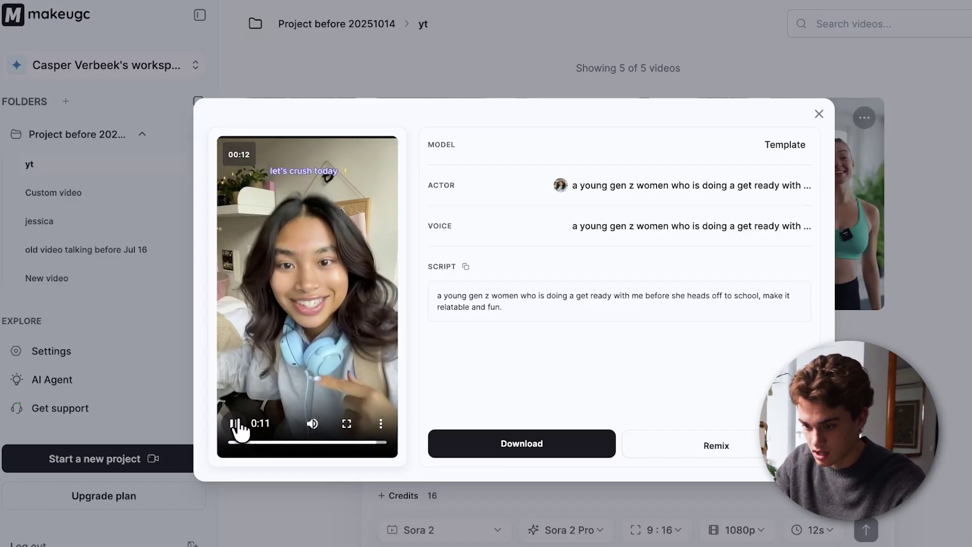
{"action": "left_click_drag", "start_coordinate": [368, 442], "coordinate": [375, 442]}
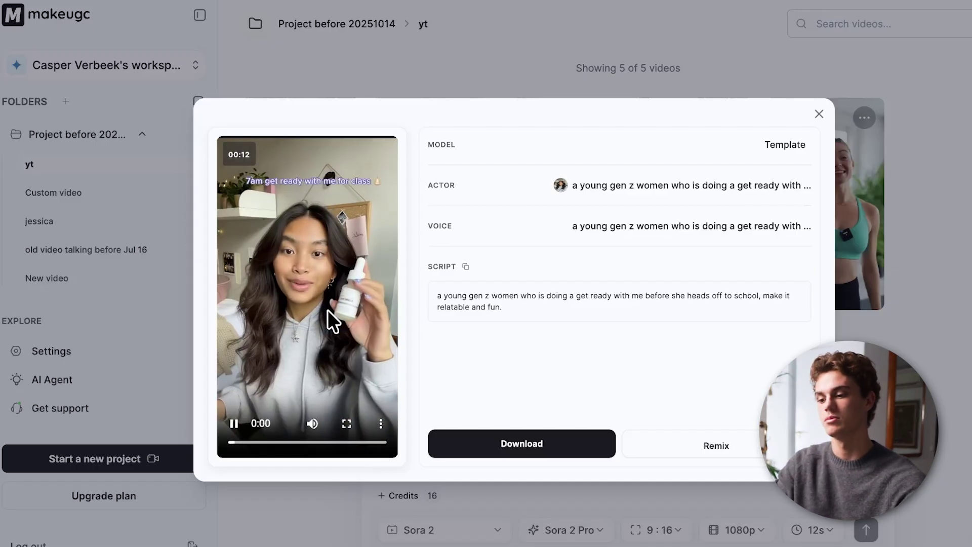
{"action": "left_click", "coordinate": [327, 310]}
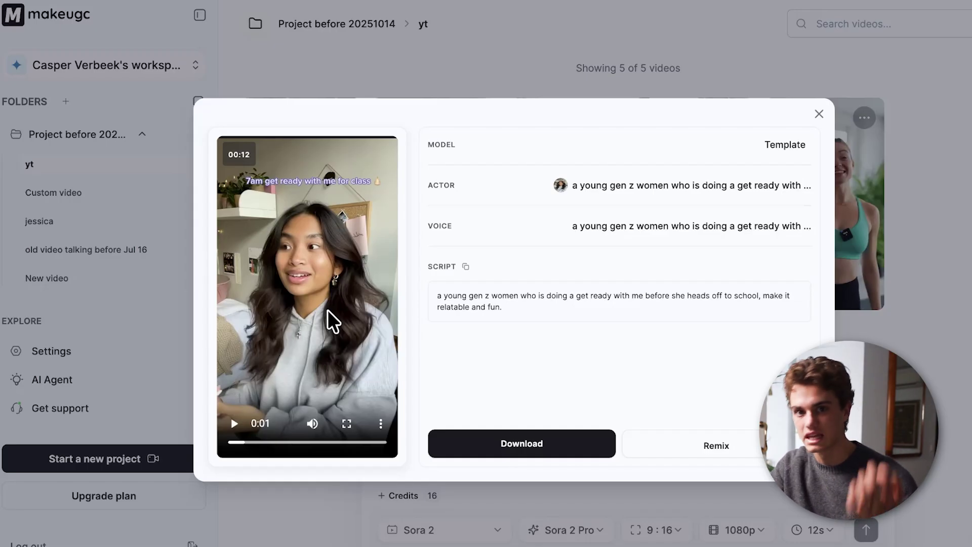
{"action": "left_click", "coordinate": [704, 449]}
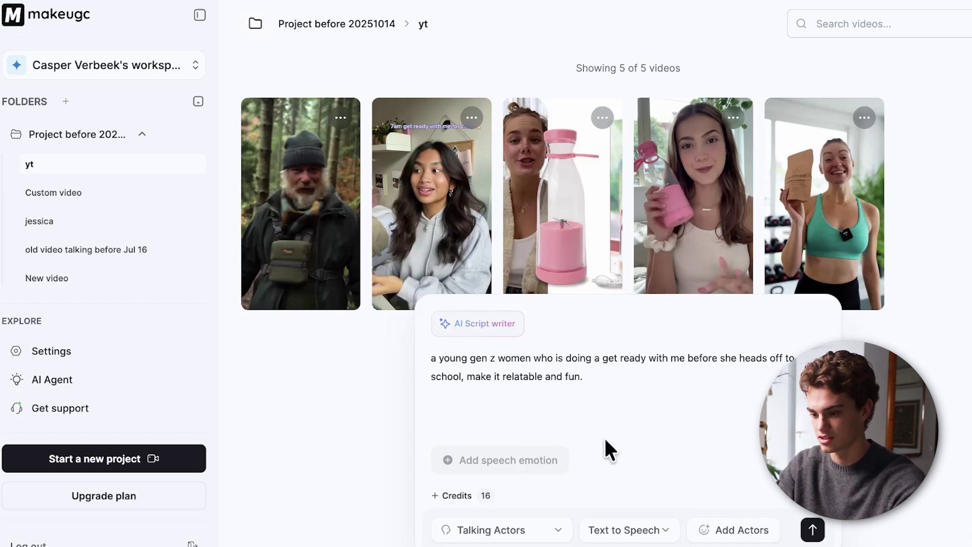
Open the serum video, download it as a 12.3 MB MP4, and close its details
{"action": "left_click", "coordinate": [427, 273]}
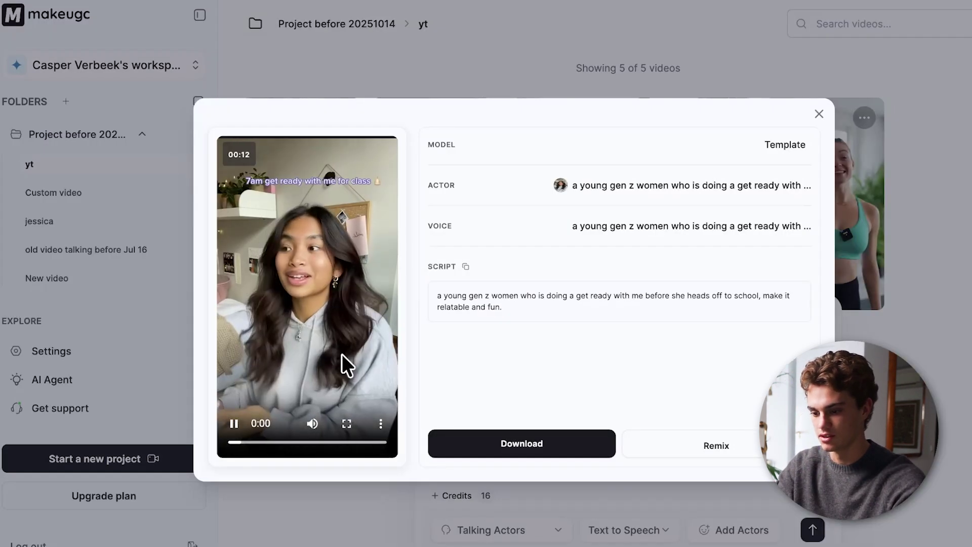
{"action": "left_click", "coordinate": [234, 424]}
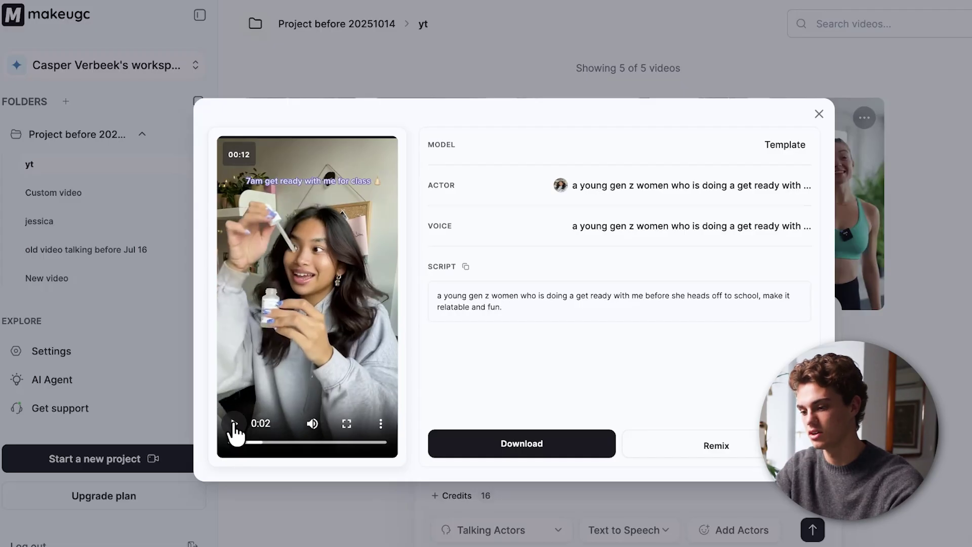
{"action": "left_click", "coordinate": [476, 447]}
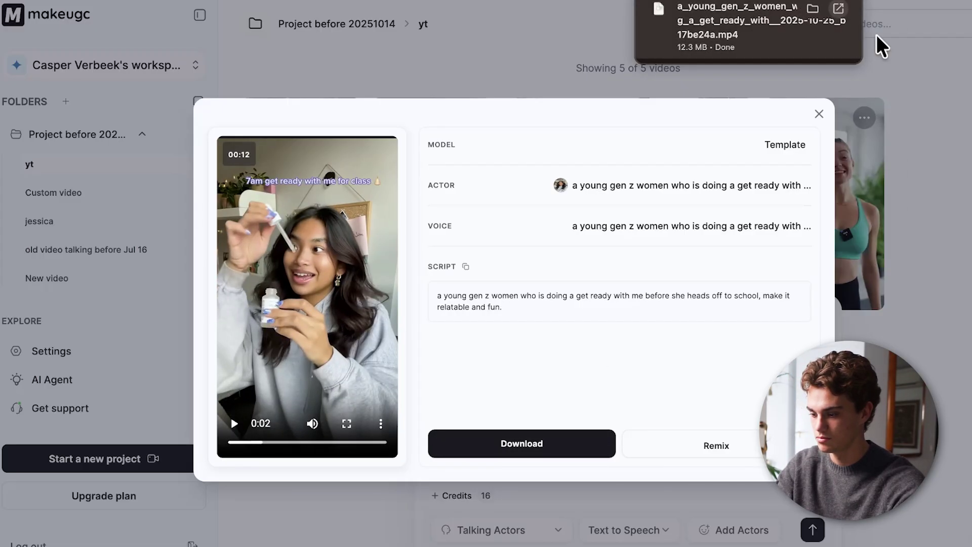
{"action": "left_click", "coordinate": [918, 43]}
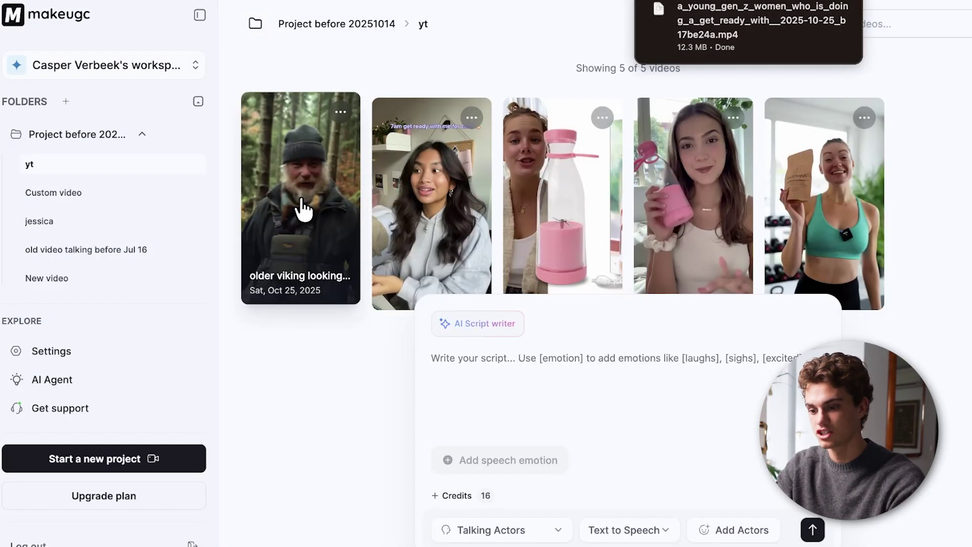
Open the older forest viking binocular-holder video from the first thumbnail
{"action": "left_click", "coordinate": [291, 223]}
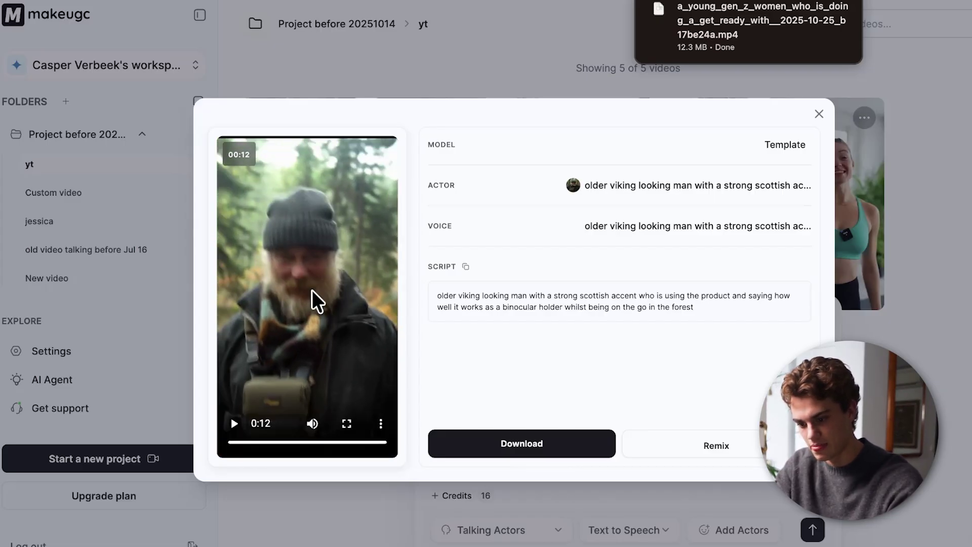
Rewind the viking video and play it from 0:01
{"action": "left_click", "coordinate": [238, 442]}
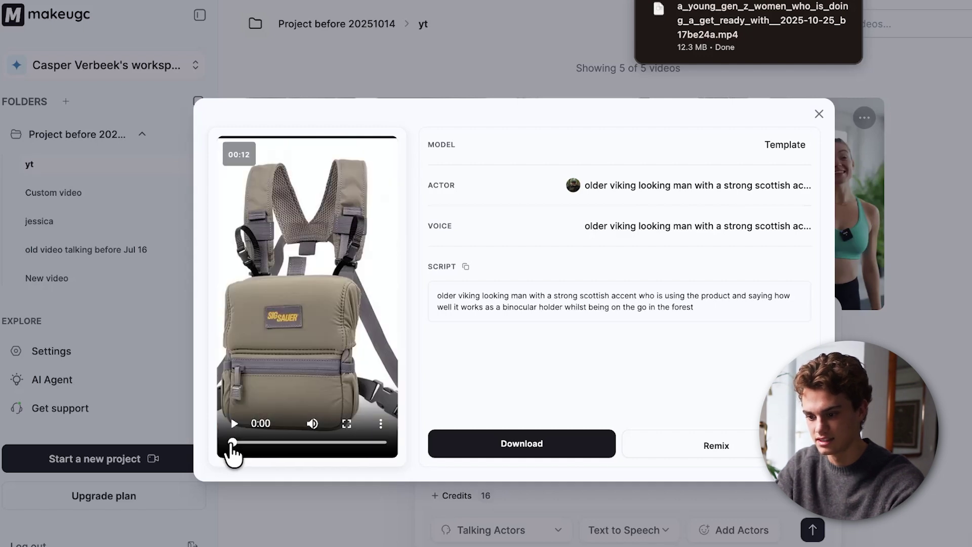
{"action": "left_click_drag", "start_coordinate": [238, 442], "coordinate": [239, 443]}
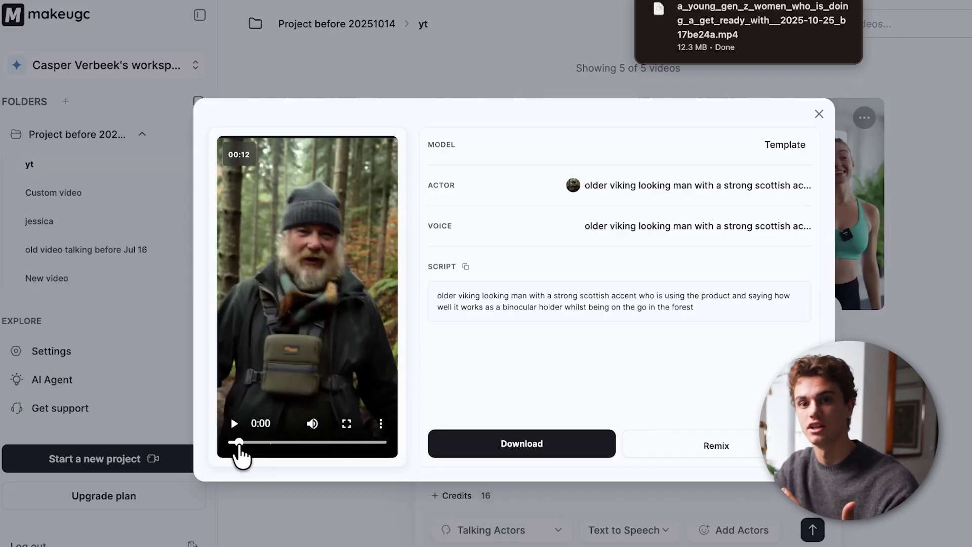
{"action": "left_click_drag", "start_coordinate": [238, 442], "coordinate": [247, 442]}
{"action": "left_click", "coordinate": [235, 424]}
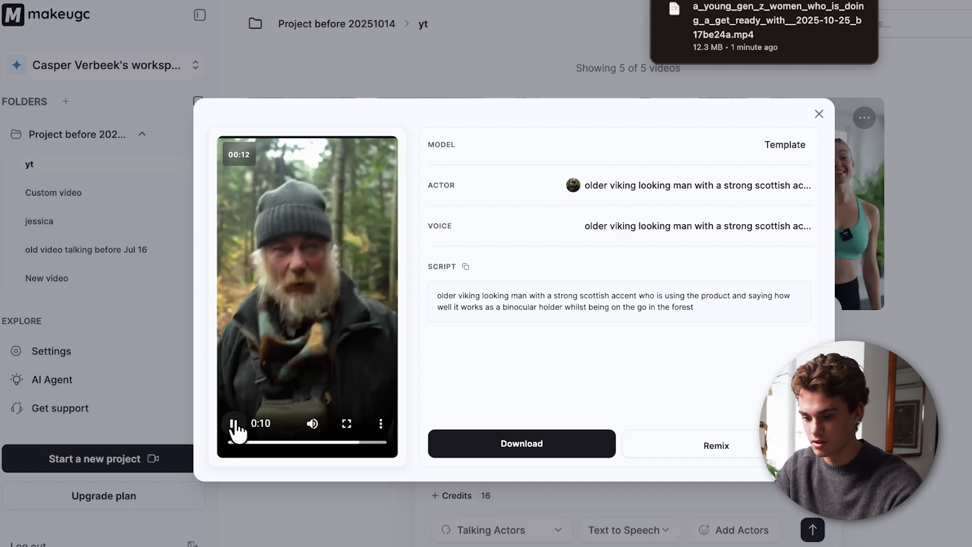
Scrub the viking video's frames back to 0:04, then close its details
{"action": "mouse_move", "coordinate": [727, 44]}
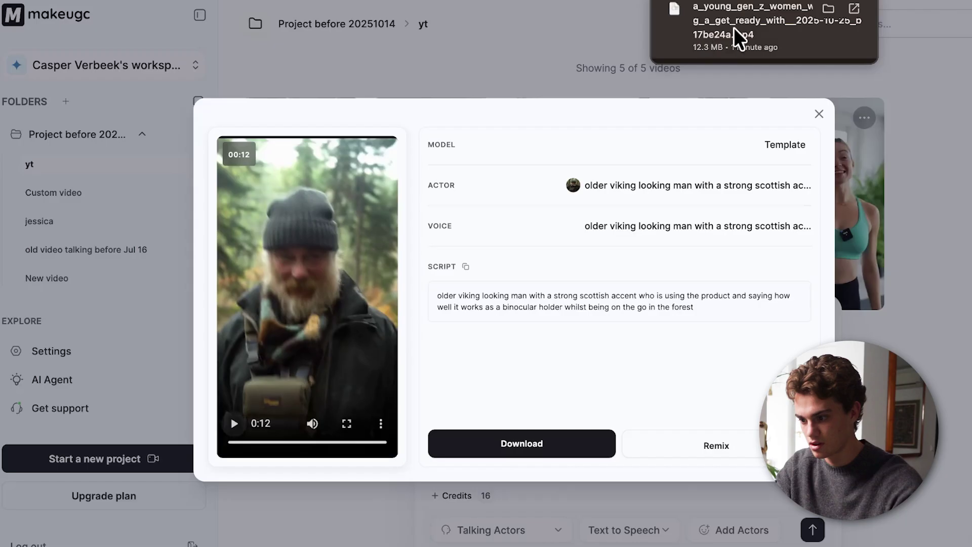
{"action": "left_click_drag", "start_coordinate": [274, 442], "coordinate": [313, 431]}
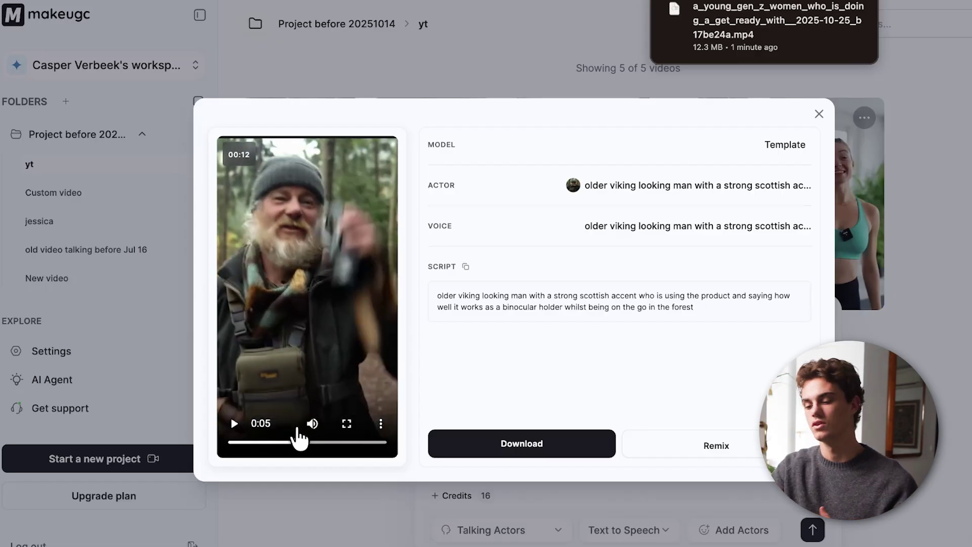
{"action": "left_click_drag", "start_coordinate": [299, 428], "coordinate": [288, 430]}
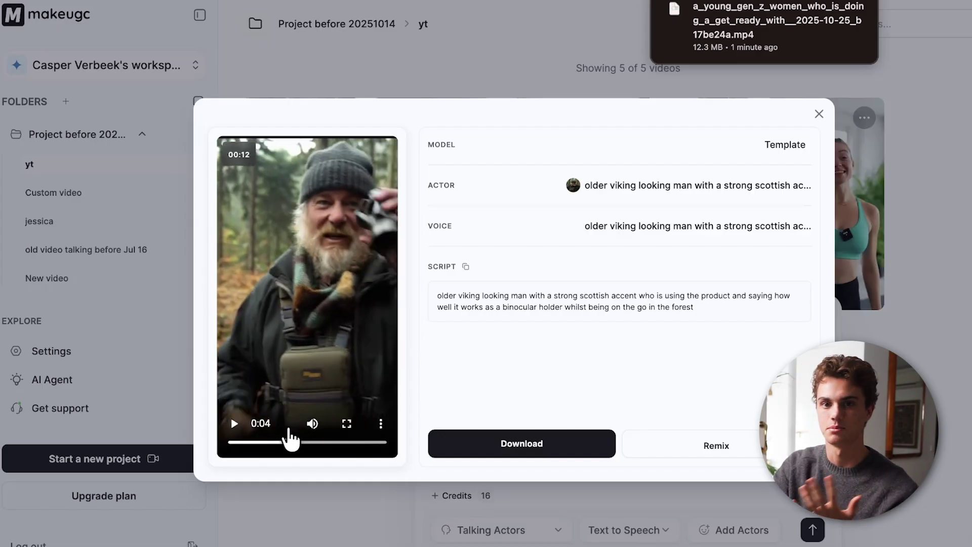
{"action": "left_click", "coordinate": [481, 454]}
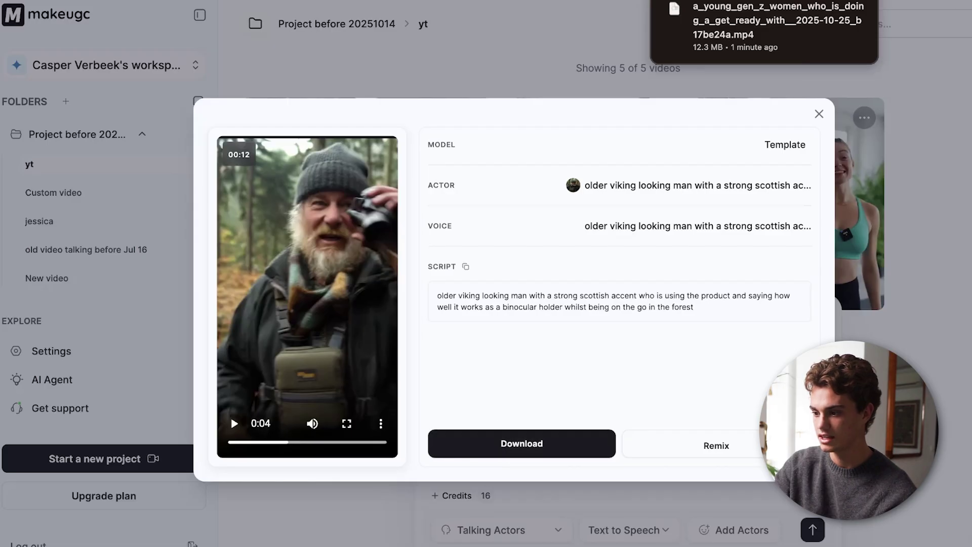
{"action": "mouse_move", "coordinate": [874, 2]}
{"action": "left_click", "coordinate": [951, 75]}
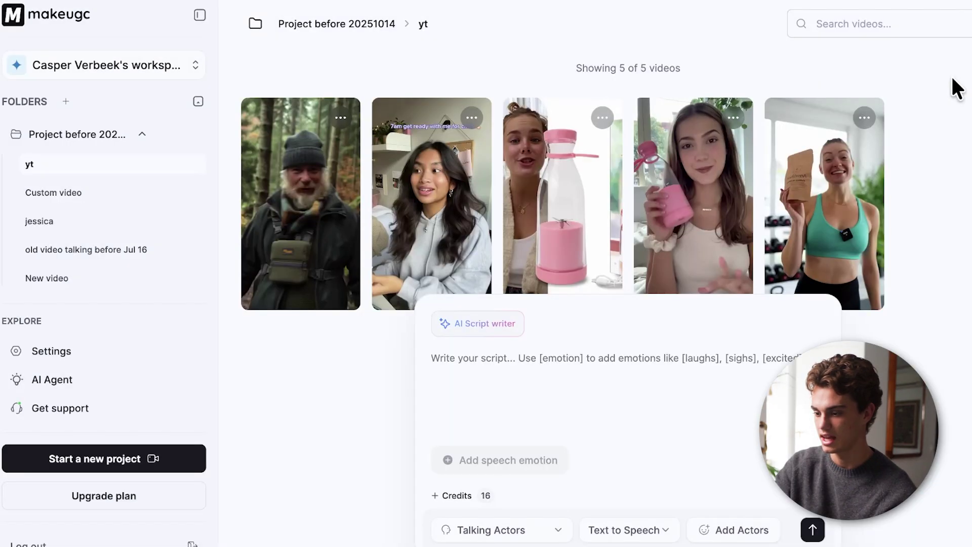